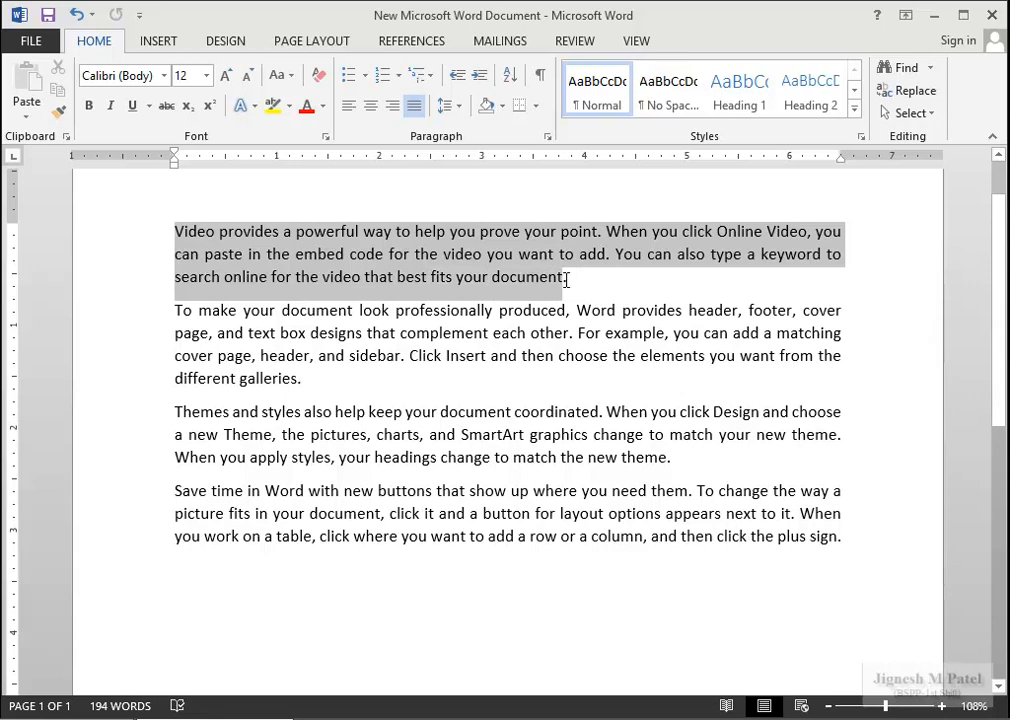
Insert a long string of random letters in the first paragraph and split its last word onto a new line.
{"action": "left_click", "coordinate": [593, 276]}
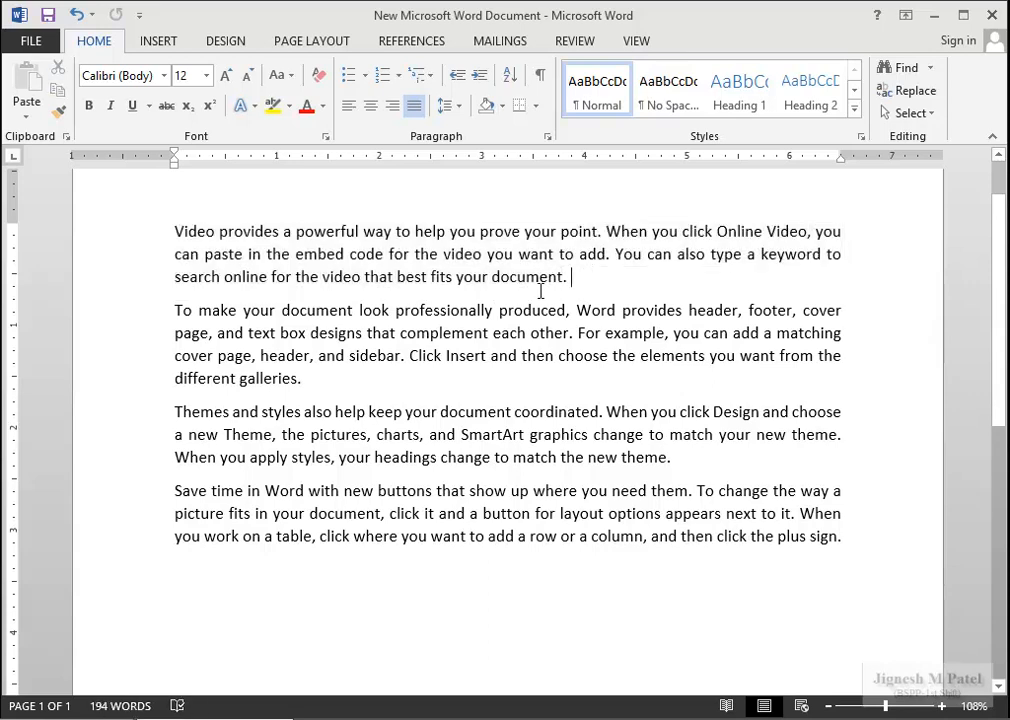
{"action": "double_click", "coordinate": [489, 279]}
{"action": "type", "text": "fjeildjfljfljfdkfj"}
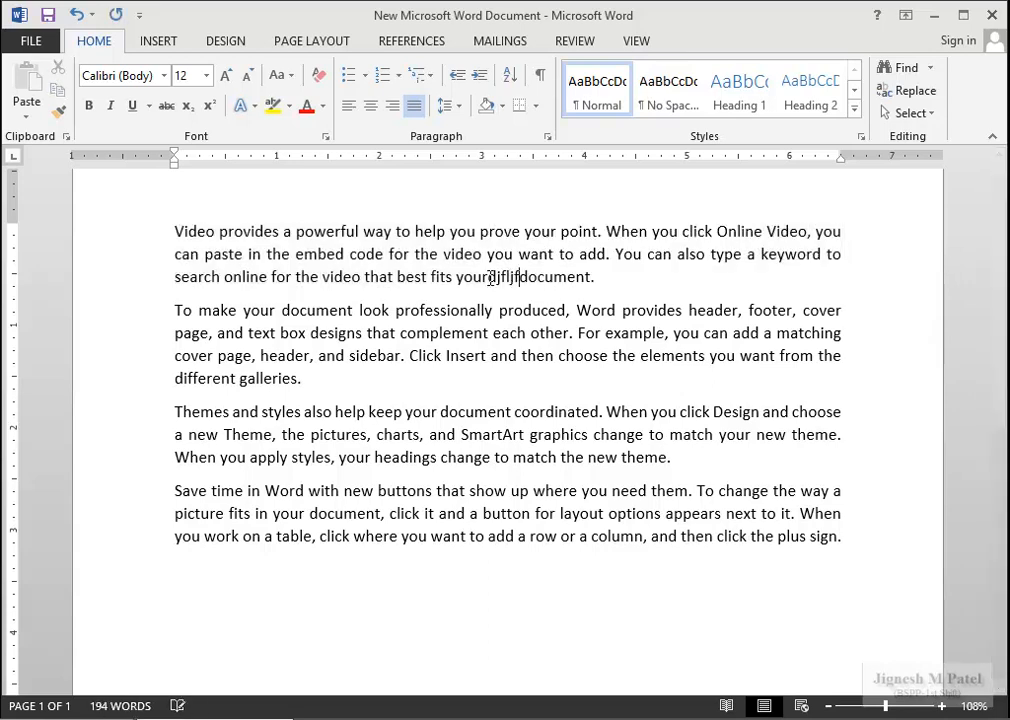
{"action": "type", "text": "rufjdklfjdslfjsdlfjsdlfjdslfjdfkjdslkf"}
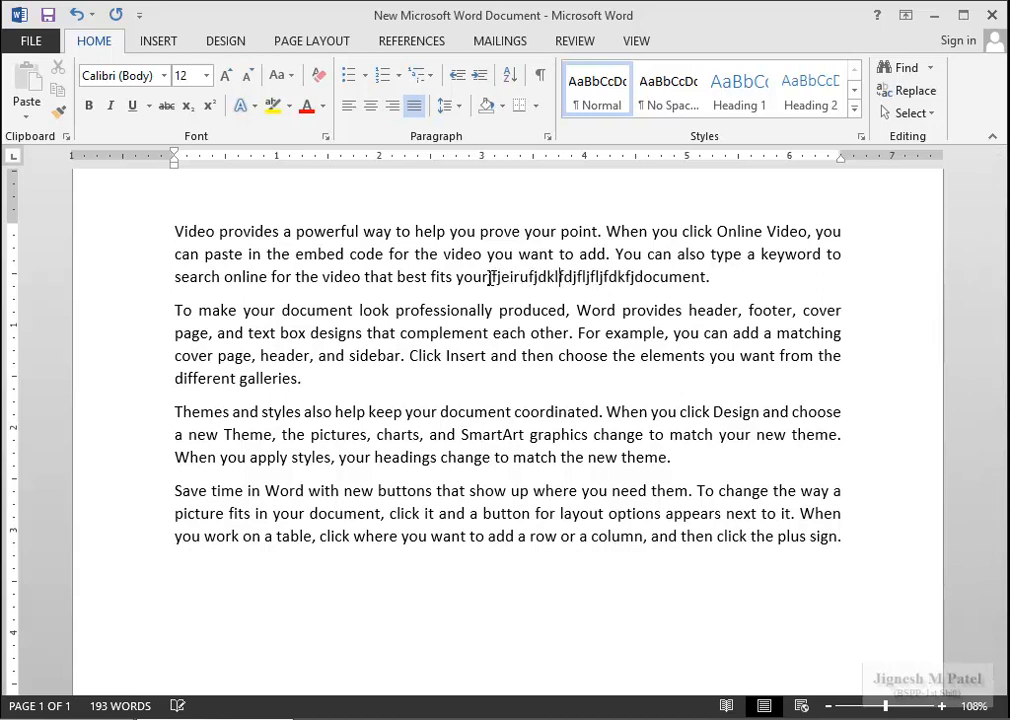
{"action": "type", "text": "dlkfjdslfjdslkfjdslfjdfjdfleru"}
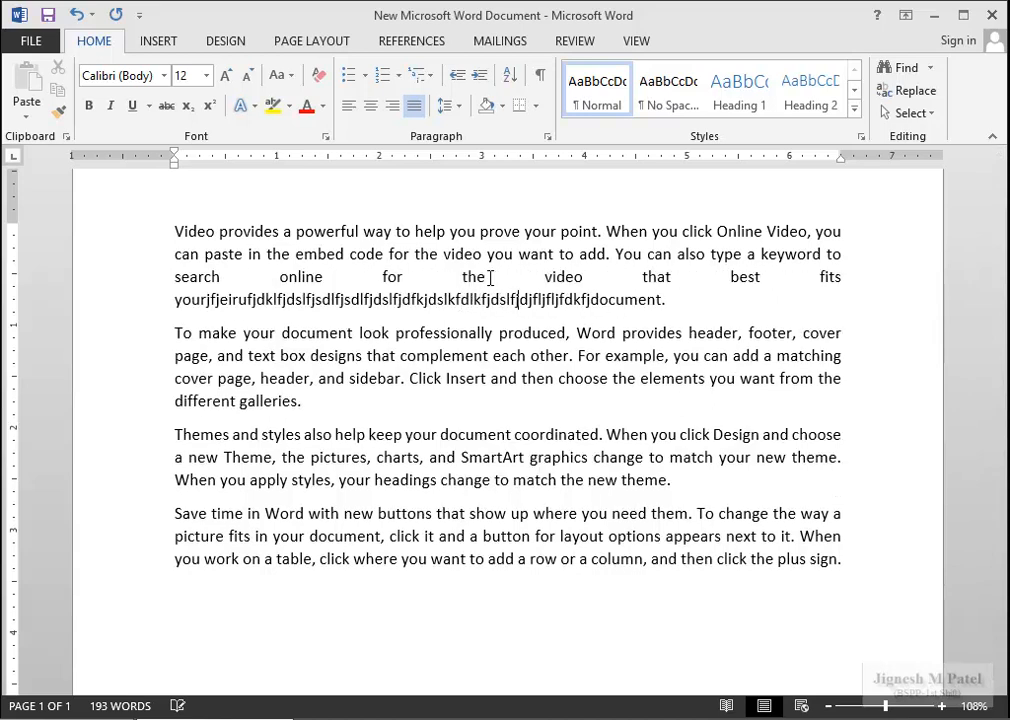
{"action": "type", "text": "fdkfjldjfdklfjdfdsklfjsdklfjdlkfkdjfklar"}
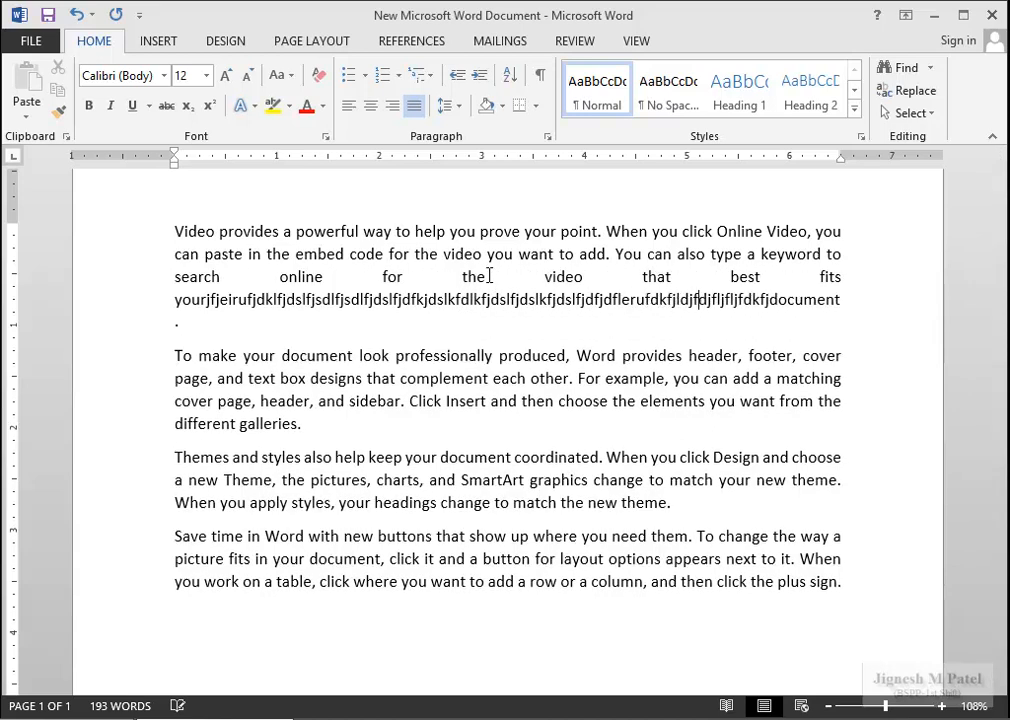
{"action": "type", "text": "dklfjskdlfjdlkfjtuibntubnodlfjdskf"}
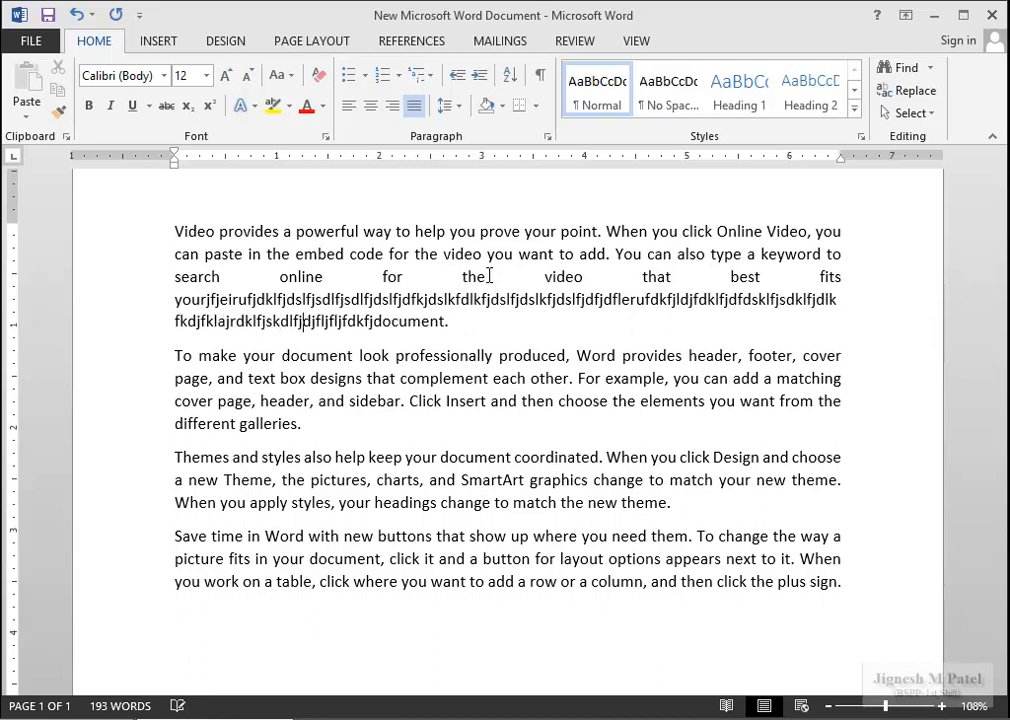
{"action": "type", "text": "lfjdklfjdklfjdkl"}
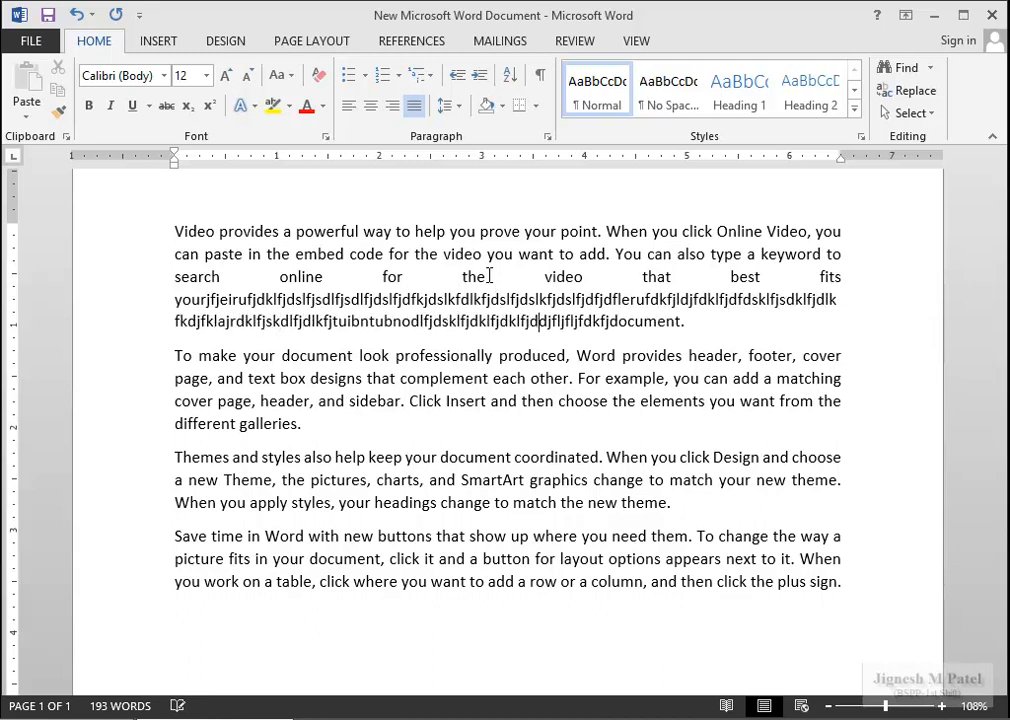
{"action": "key", "text": "Return"}
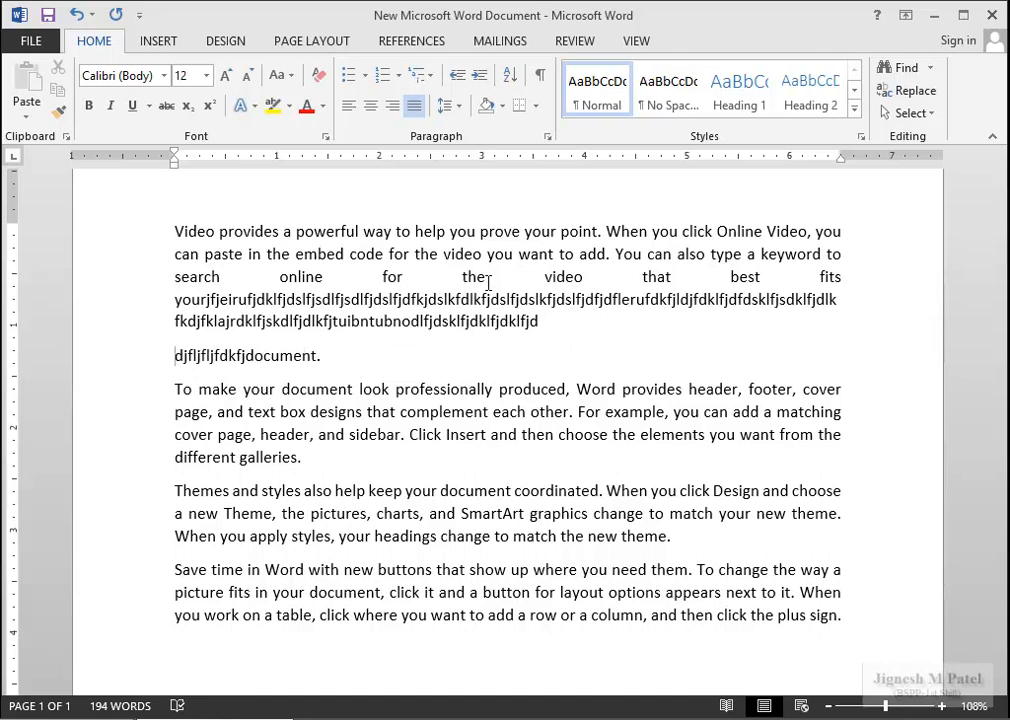
Show the formatting marks to inspect the split paragraph, then hide them again.
{"action": "left_click", "coordinate": [248, 355]}
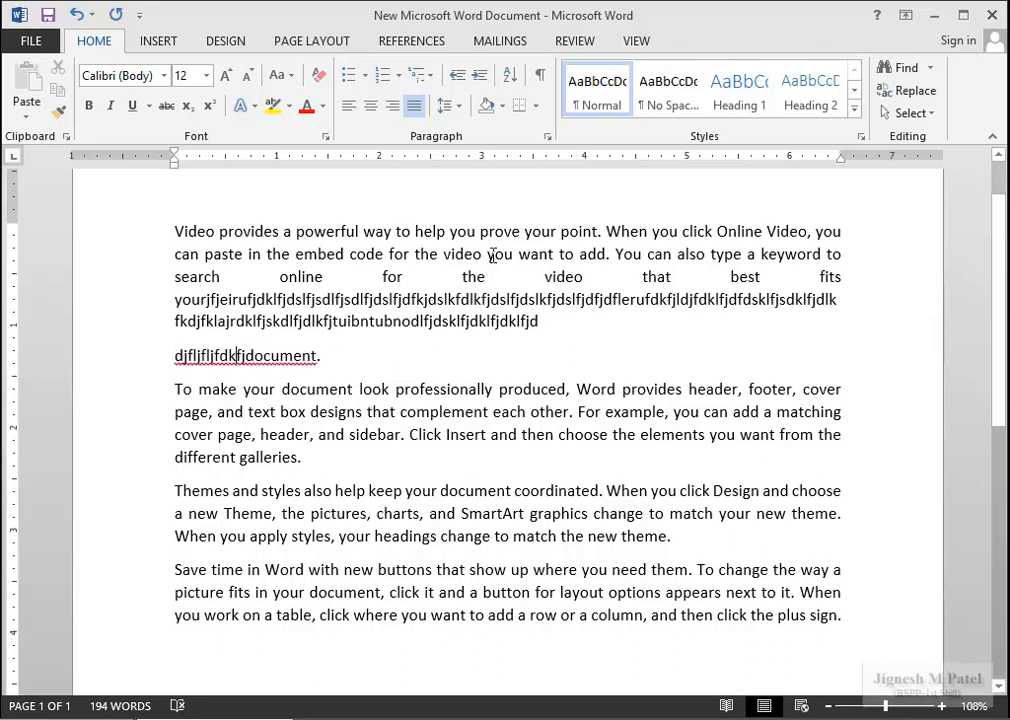
{"action": "left_click", "coordinate": [539, 75]}
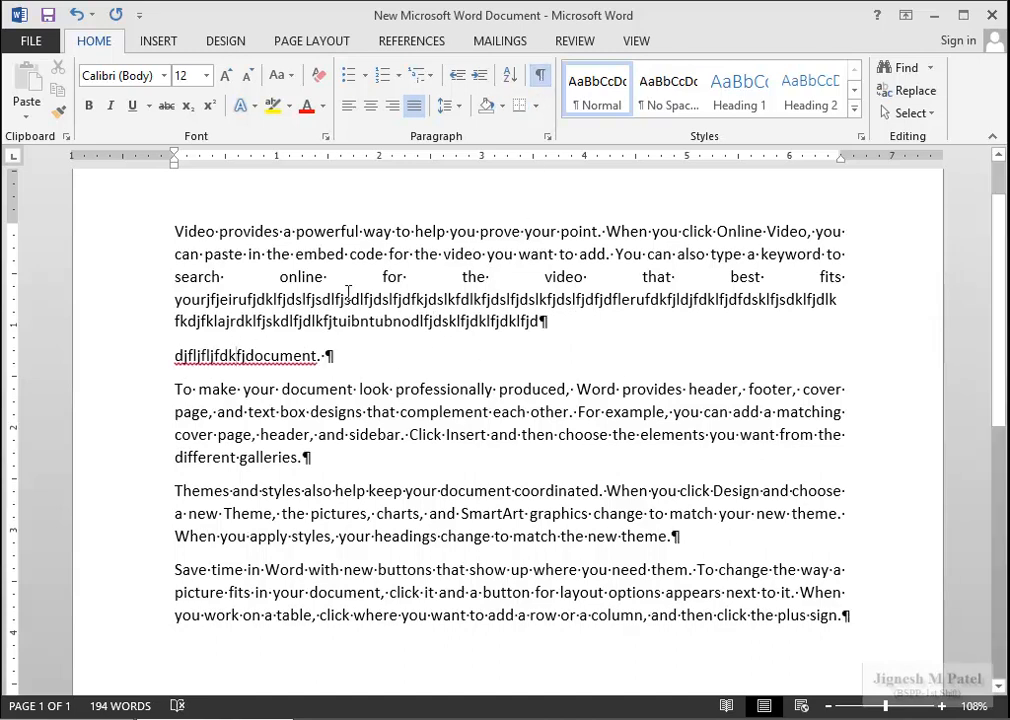
{"action": "left_click_drag", "start_coordinate": [334, 321], "coordinate": [334, 299]}
{"action": "left_click", "coordinate": [356, 349]}
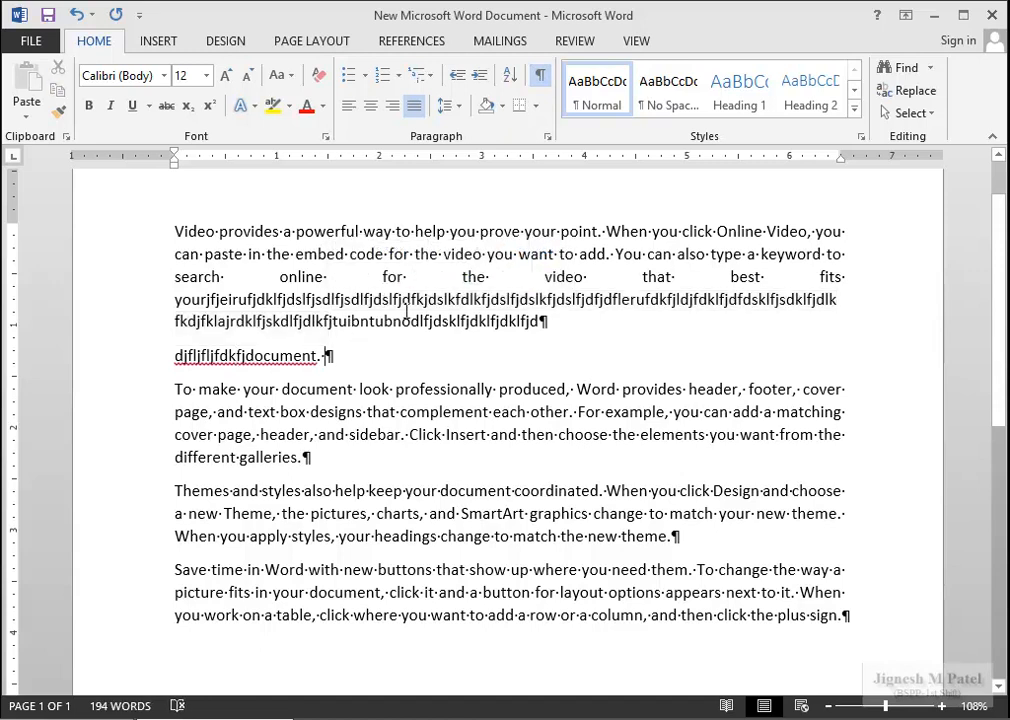
{"action": "left_click", "coordinate": [539, 75]}
Replace the old text with two sample paragraphs and tab an empty line two stops right.
{"action": "left_click_drag", "start_coordinate": [854, 622], "coordinate": [178, 234]}
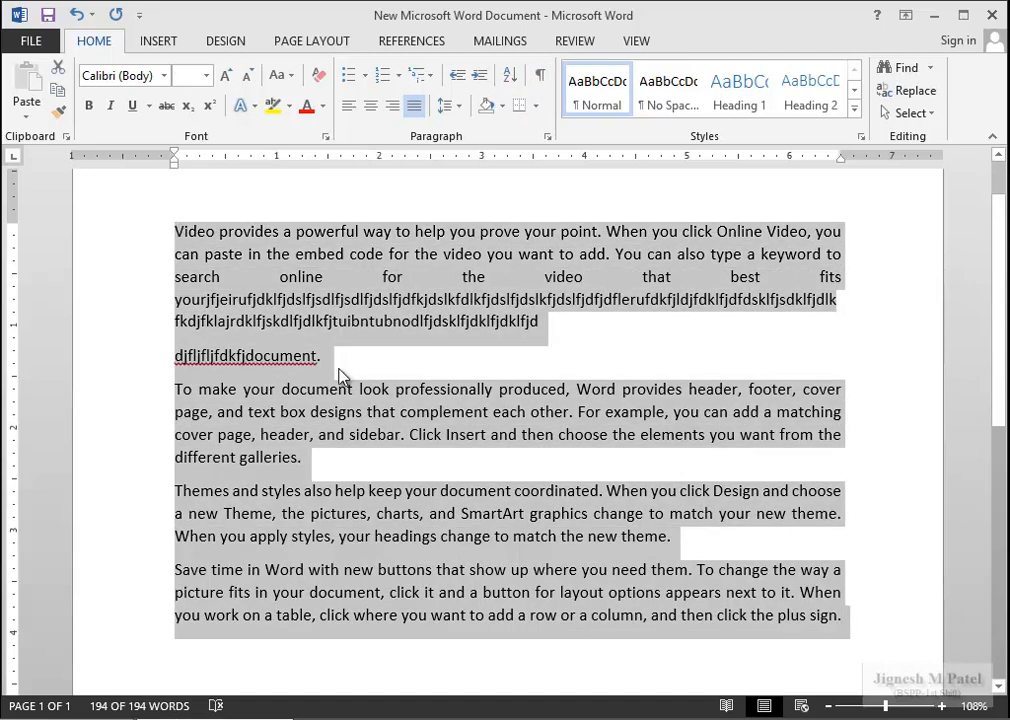
{"action": "key", "text": "Delete"}
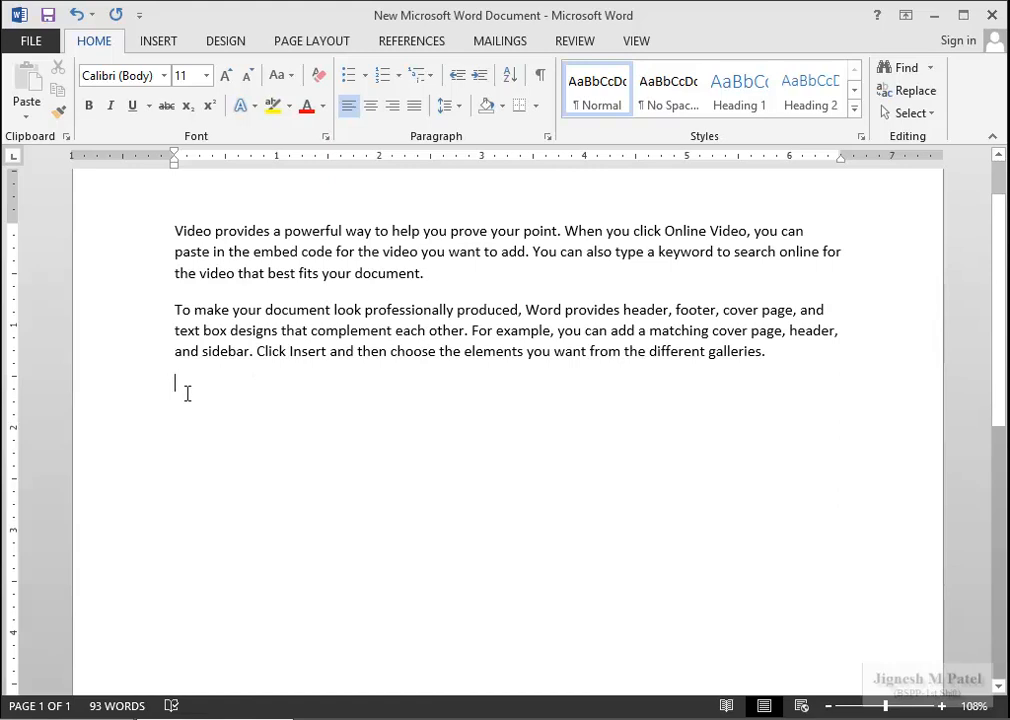
{"action": "key", "text": "Tab"}
{"action": "key", "text": "Tab"}
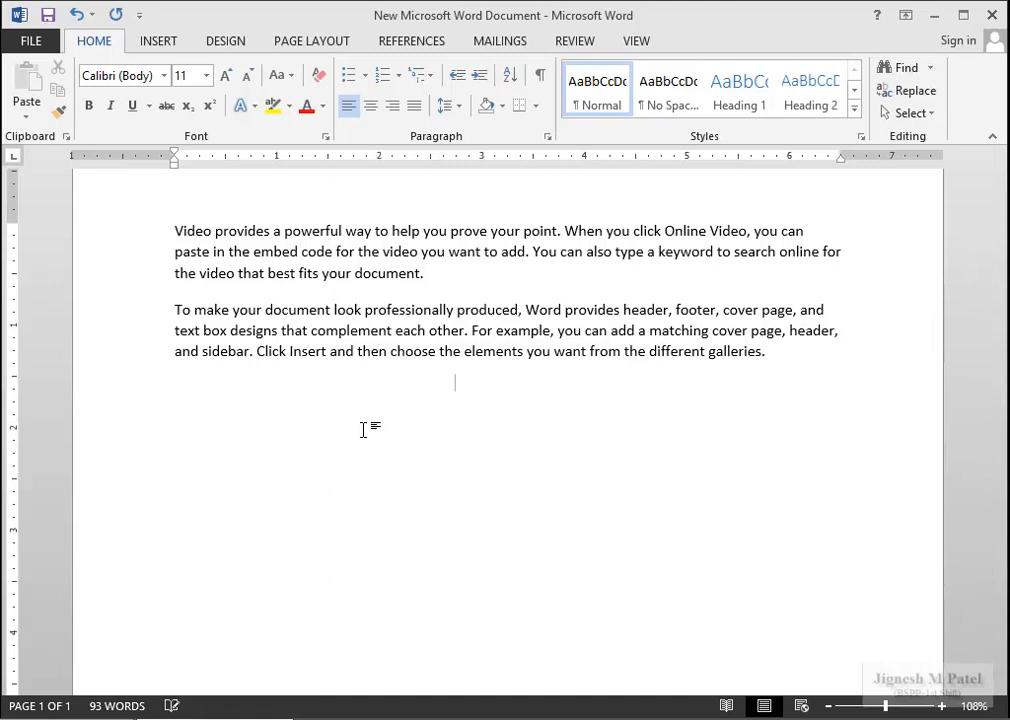
{"action": "key", "text": "Tab"}
{"action": "key", "text": "Tab"}
Type 'Welcome' at the tabbed position, start a new line, and toggle formatting marks to reveal tabs.
{"action": "type", "text": "w"}
{"action": "type", "text": "leo"}
{"action": "key", "text": "BackSpace"}
{"action": "key", "text": "BackSpace"}
{"action": "key", "text": "BackSpace"}
{"action": "type", "text": "elcome"}
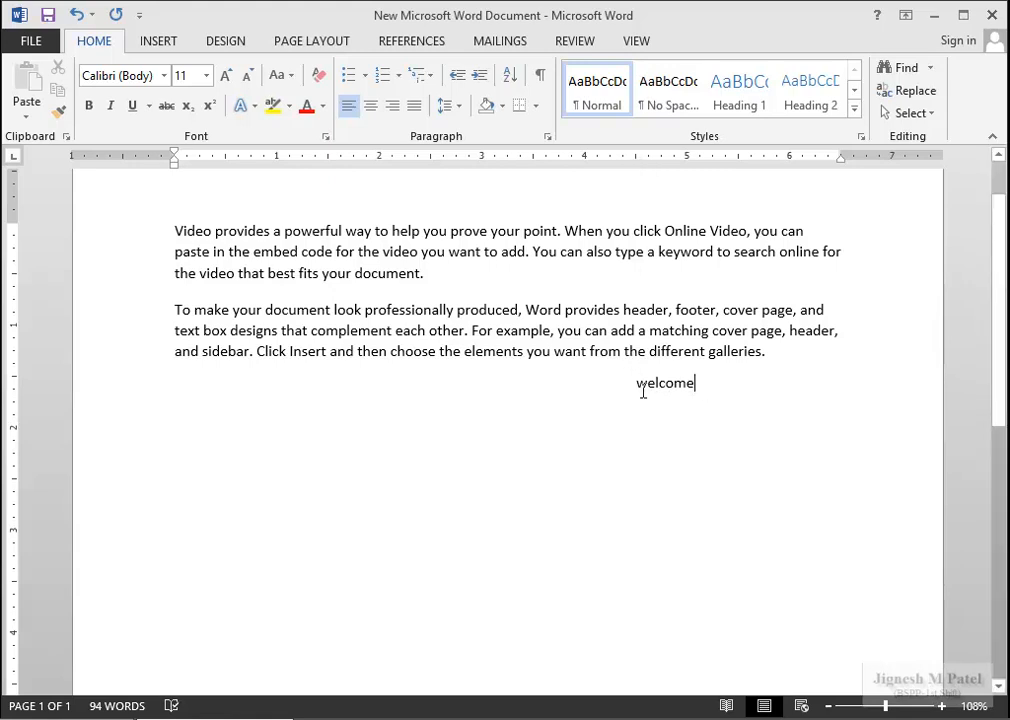
{"action": "key", "text": "Return"}
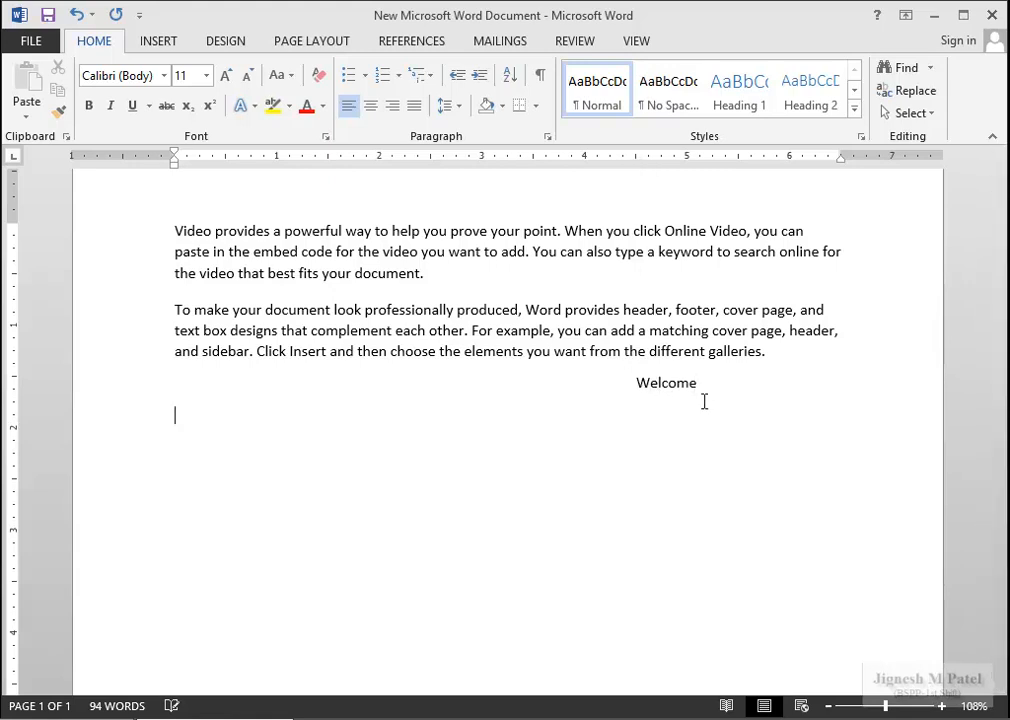
{"action": "left_click", "coordinate": [543, 84]}
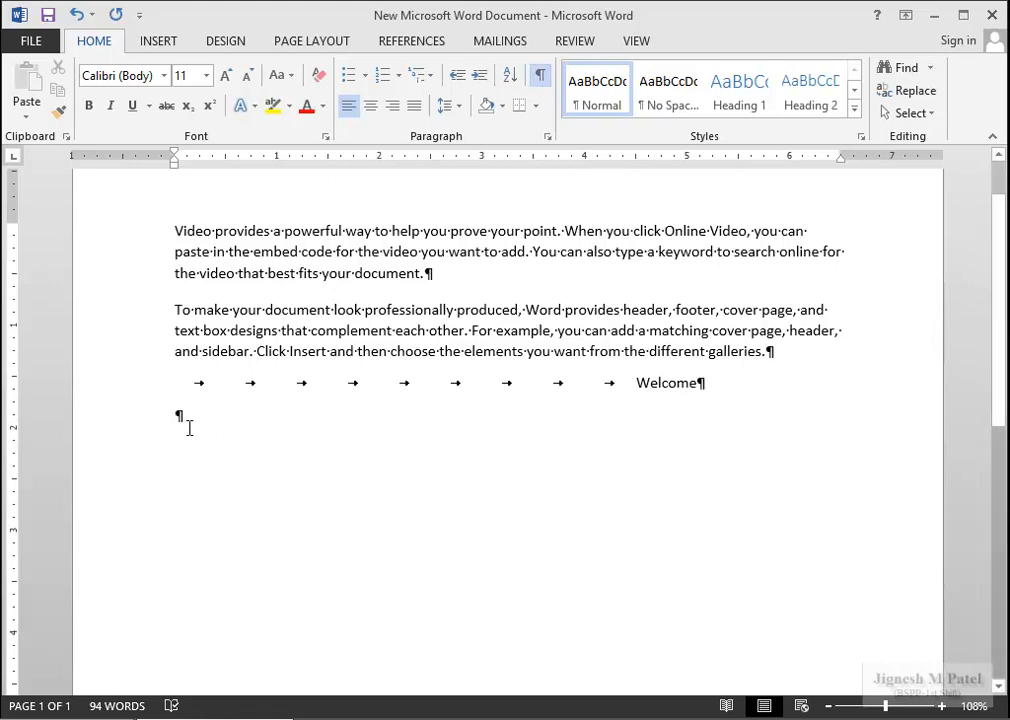
{"action": "left_click", "coordinate": [543, 84]}
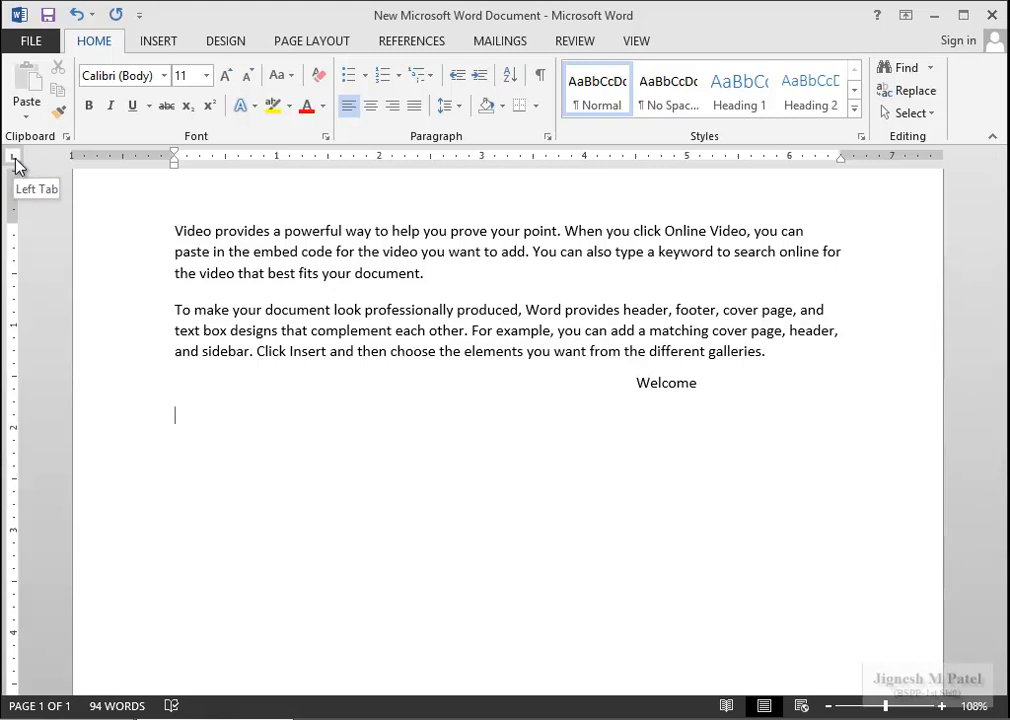
{"action": "left_click", "coordinate": [13, 157]}
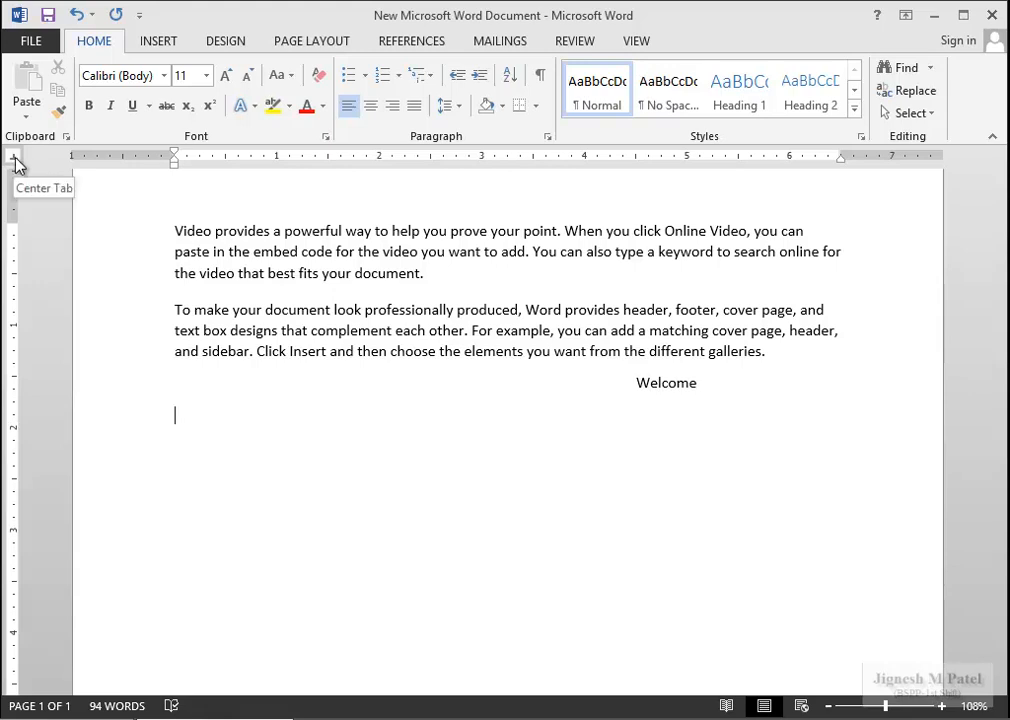
{"action": "left_click", "coordinate": [15, 158]}
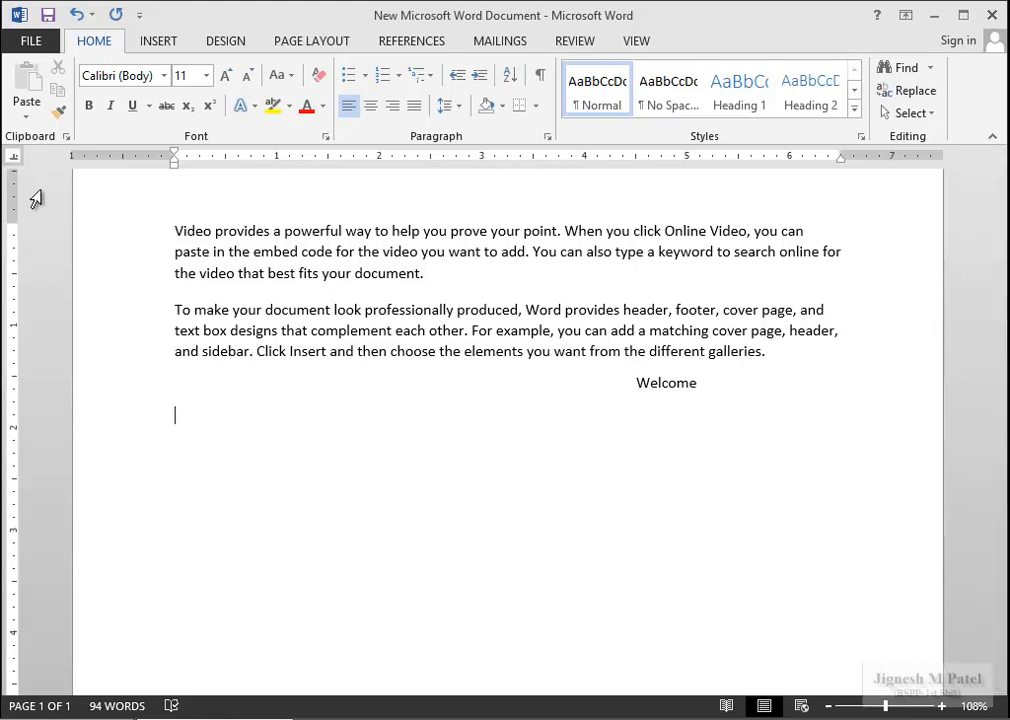
{"action": "left_click", "coordinate": [15, 160]}
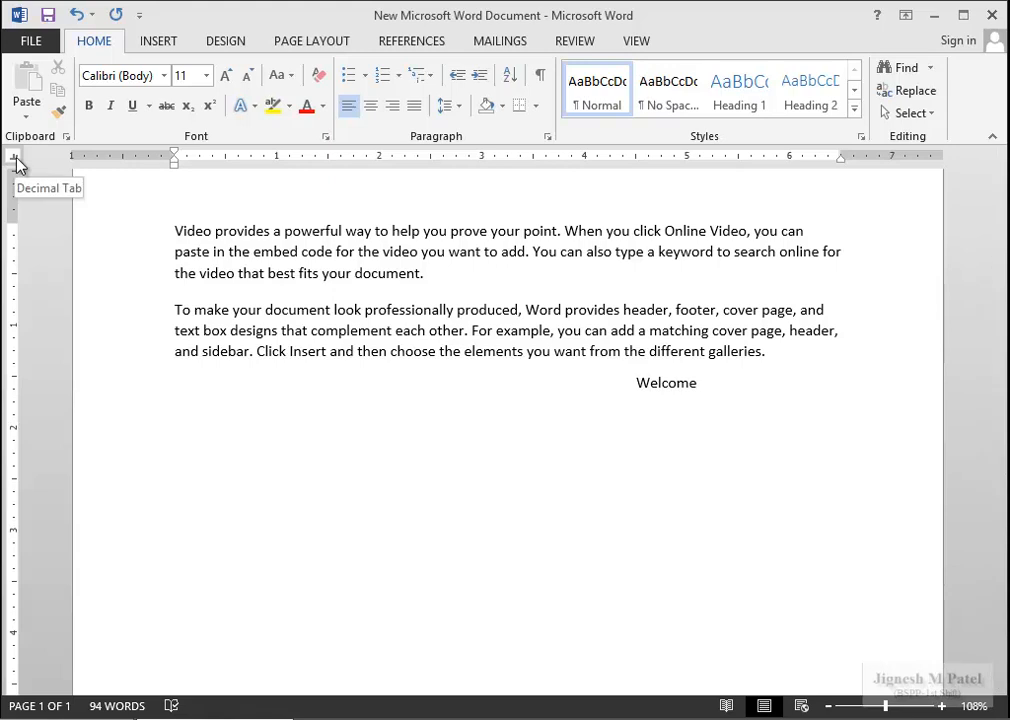
{"action": "left_click", "coordinate": [15, 160]}
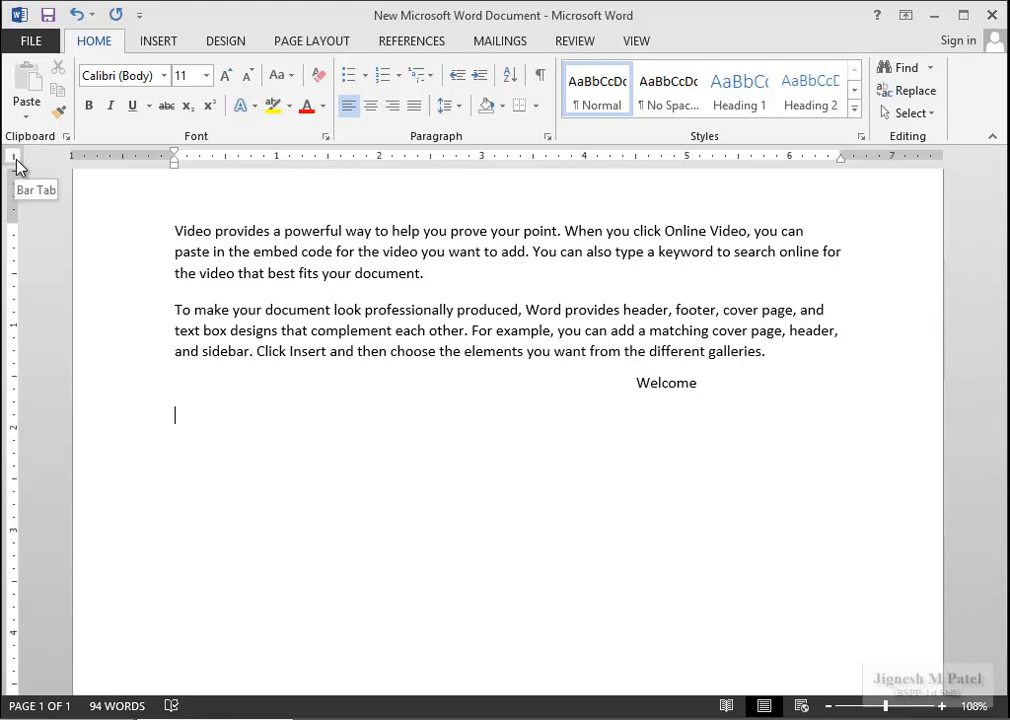
{"action": "left_click", "coordinate": [15, 160]}
{"action": "left_click", "coordinate": [15, 160]}
{"action": "left_click", "coordinate": [15, 160]}
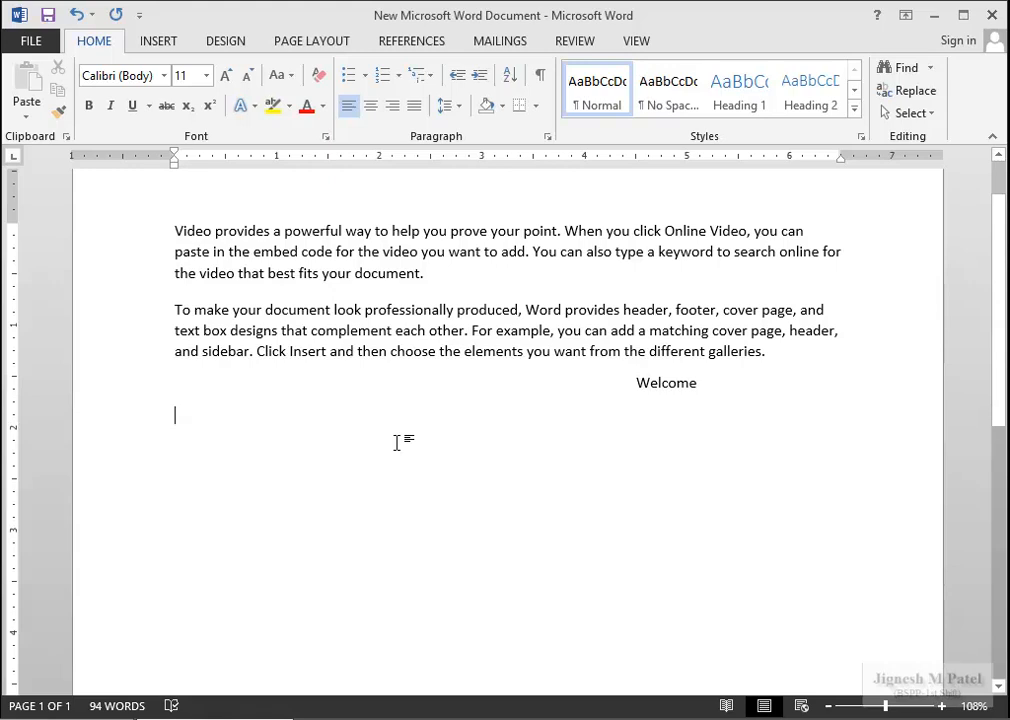
Type the polytechnic's name, then a tab and 'Mechancial department' on the same line.
{"action": "type", "text": "B"}
{"action": "type", "text": ".SP"}
{"action": "type", "text": ".P"}
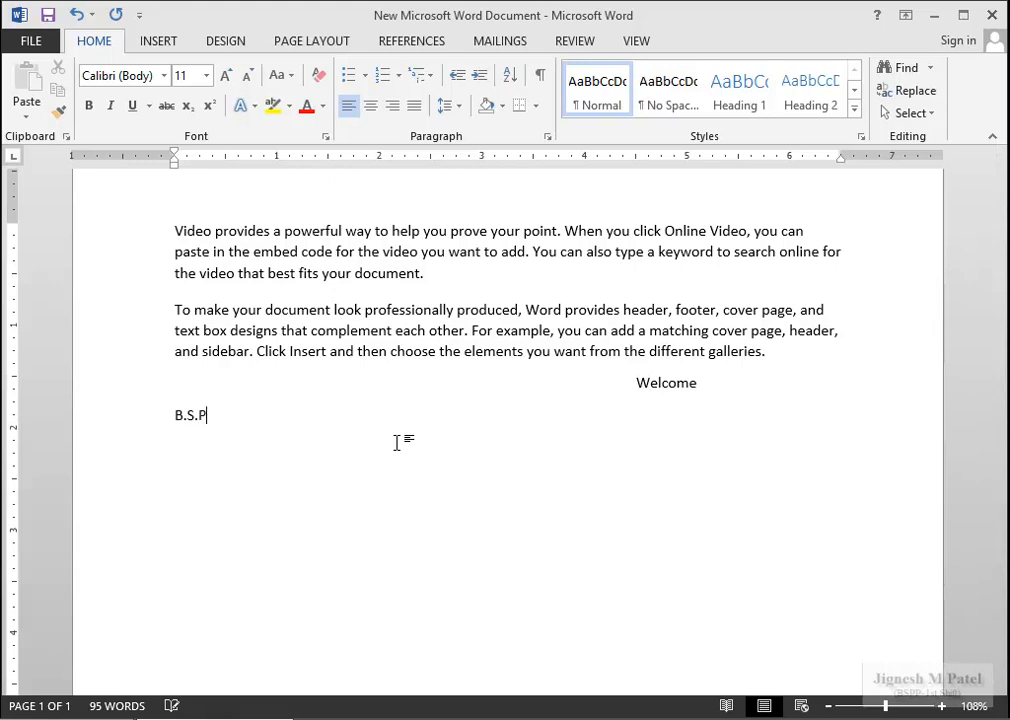
{"action": "type", "text": "atel Polytechnic"}
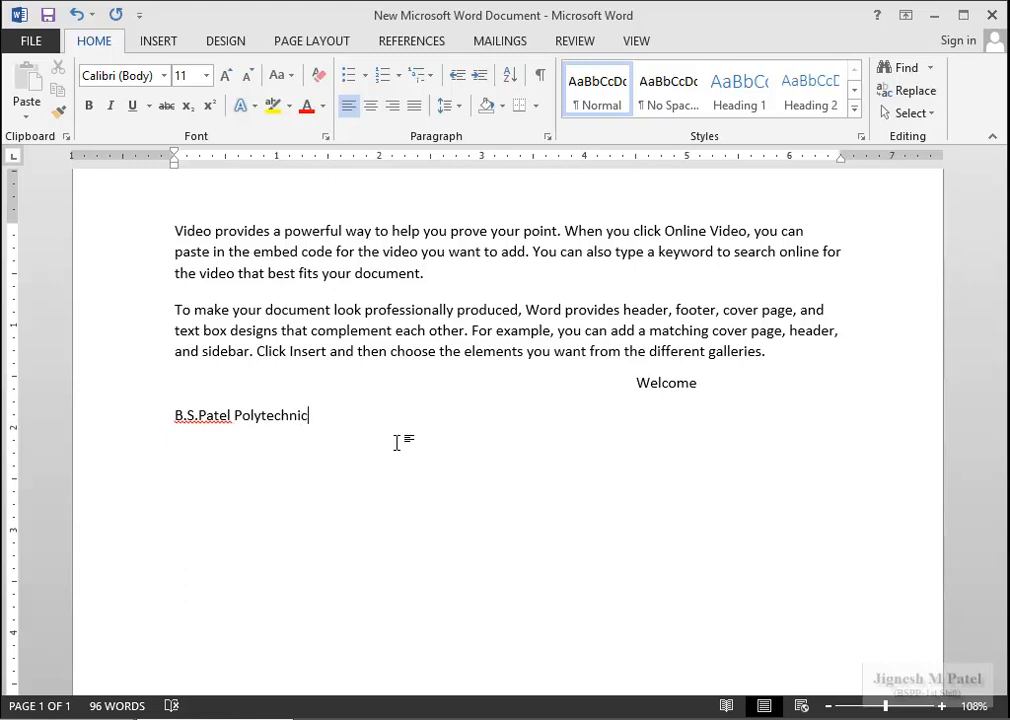
{"action": "key", "text": "Return"}
{"action": "left_click", "coordinate": [229, 415]}
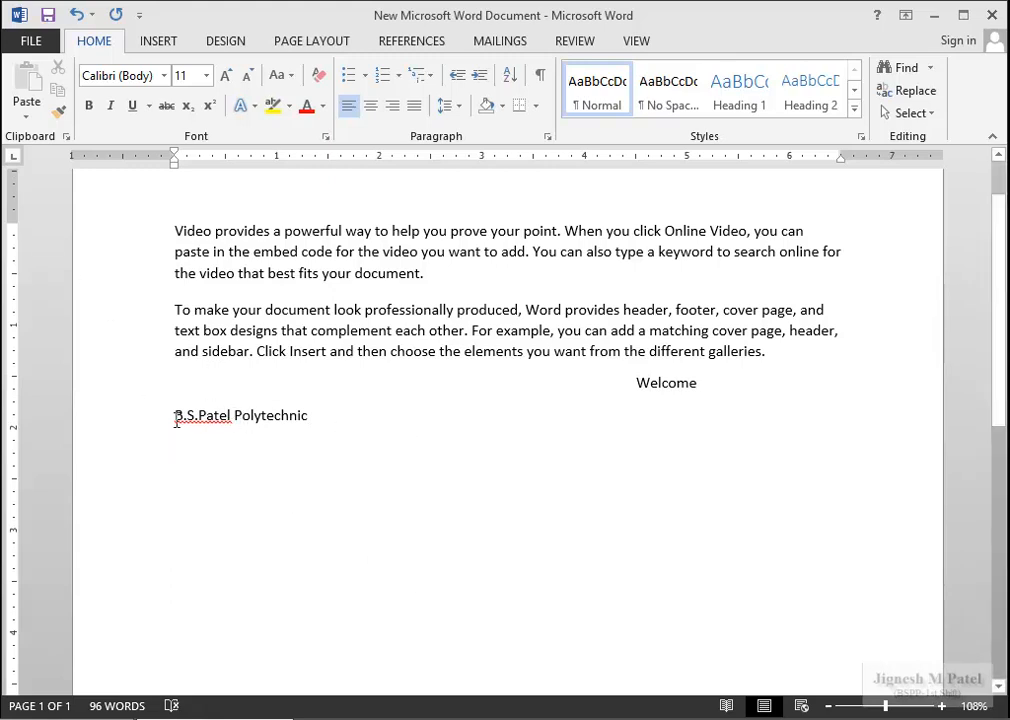
{"action": "left_click", "coordinate": [338, 418]}
{"action": "key", "text": "Tab"}
{"action": "type", "text": "Mech"}
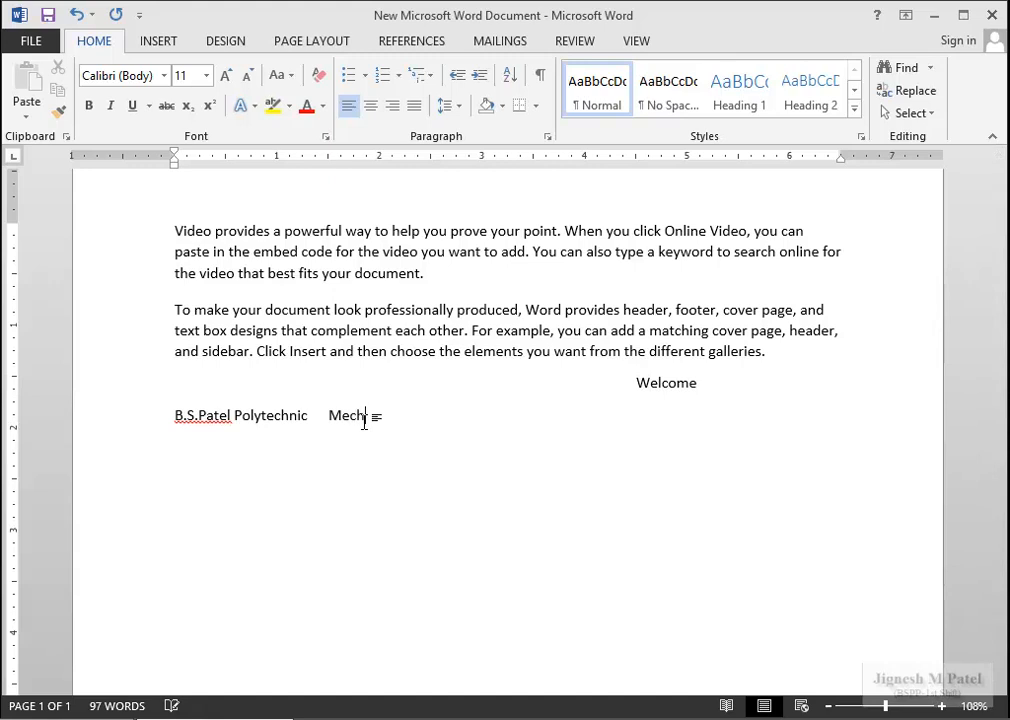
{"action": "key", "text": "BackSpace"}
{"action": "type", "text": "ancial department"}
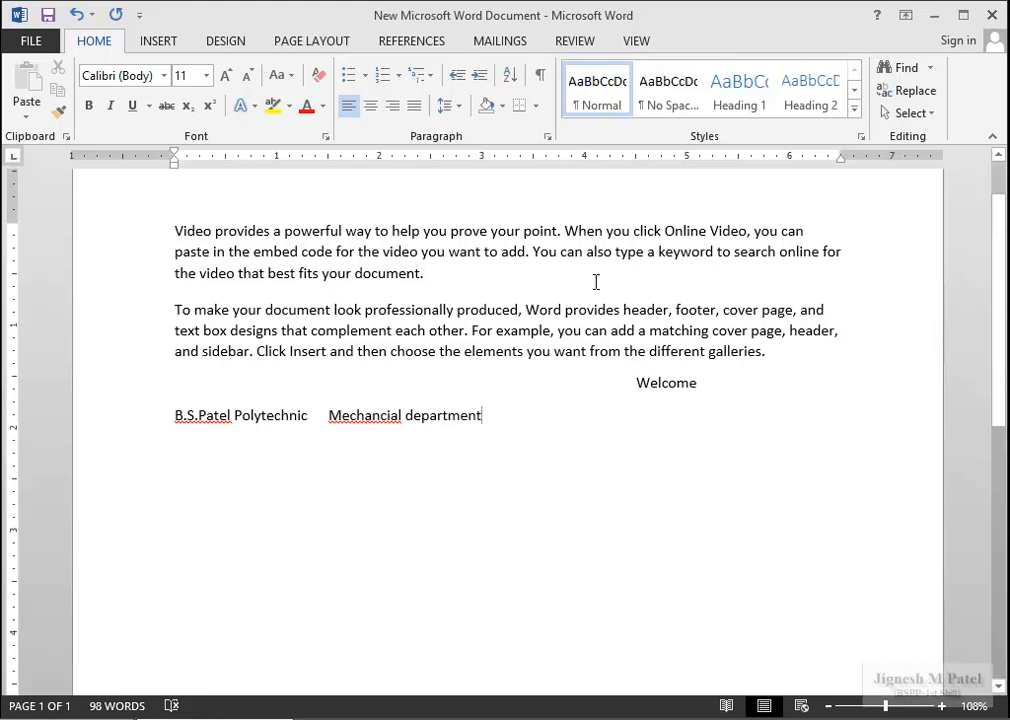
Place a left tab stop near 4.5 inches so 'Mechancial department' aligns under Welcome, then add a new line.
{"action": "left_click", "coordinate": [611, 158]}
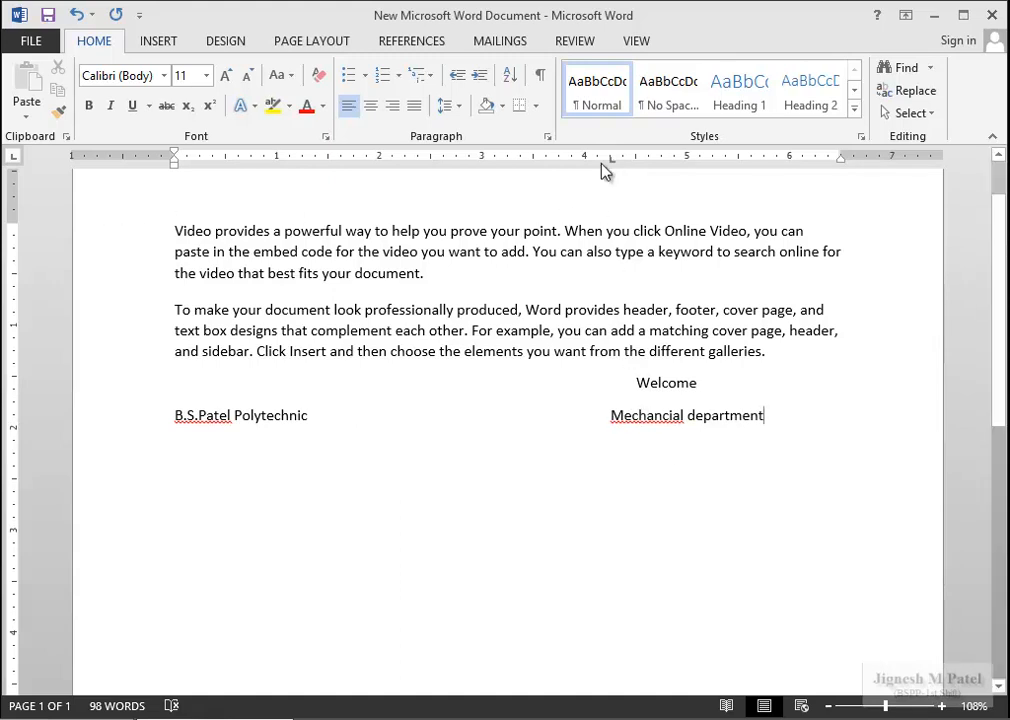
{"action": "left_click_drag", "start_coordinate": [612, 160], "coordinate": [531, 166]}
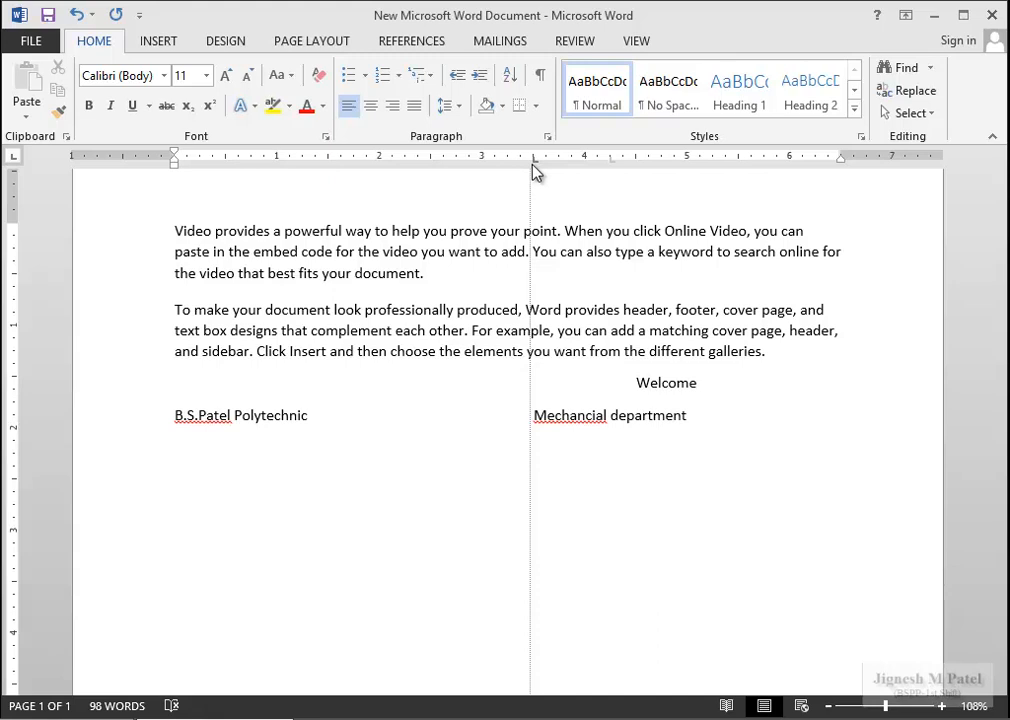
{"action": "left_click_drag", "start_coordinate": [533, 172], "coordinate": [637, 170]}
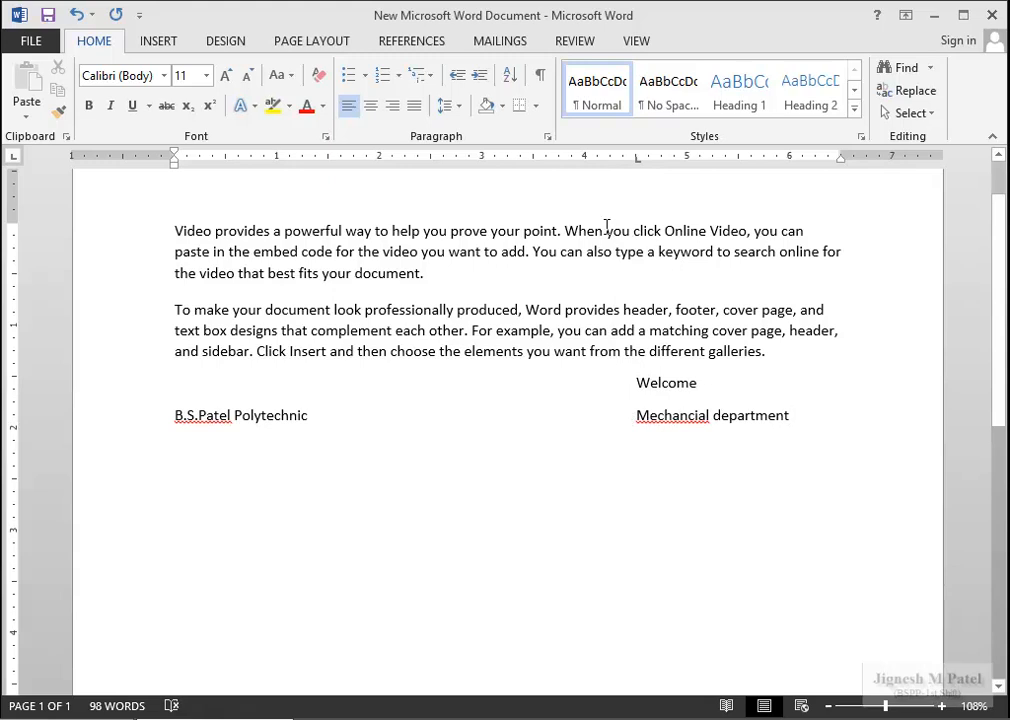
{"action": "key", "text": "Return"}
Add a tabbed 'Mechancial Department' line and drag its 4.5-inch tab stop off the ruler.
{"action": "key", "text": "Tab"}
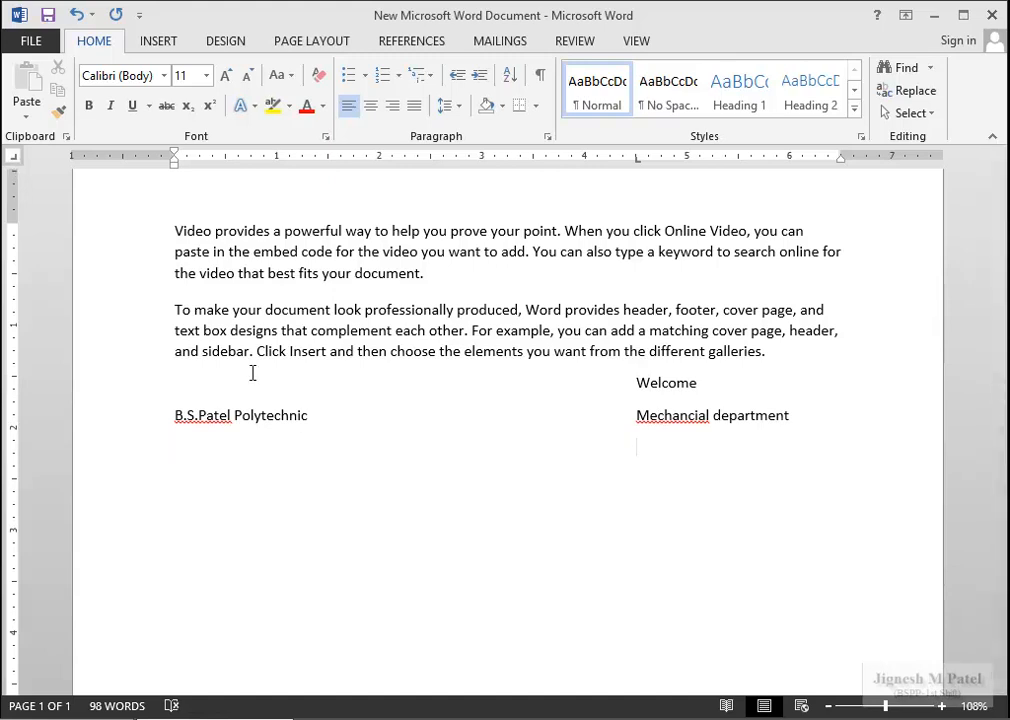
{"action": "type", "text": "Mechan"}
{"action": "key", "text": "BackSpace"}
{"action": "type", "text": "ancia"}
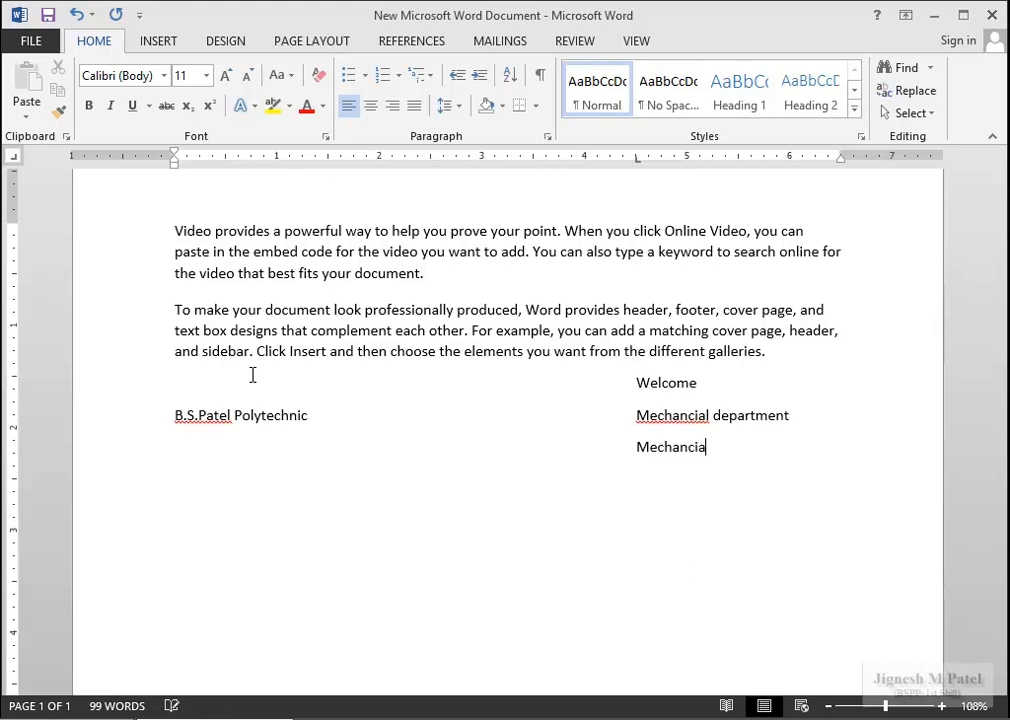
{"action": "type", "text": "l De"}
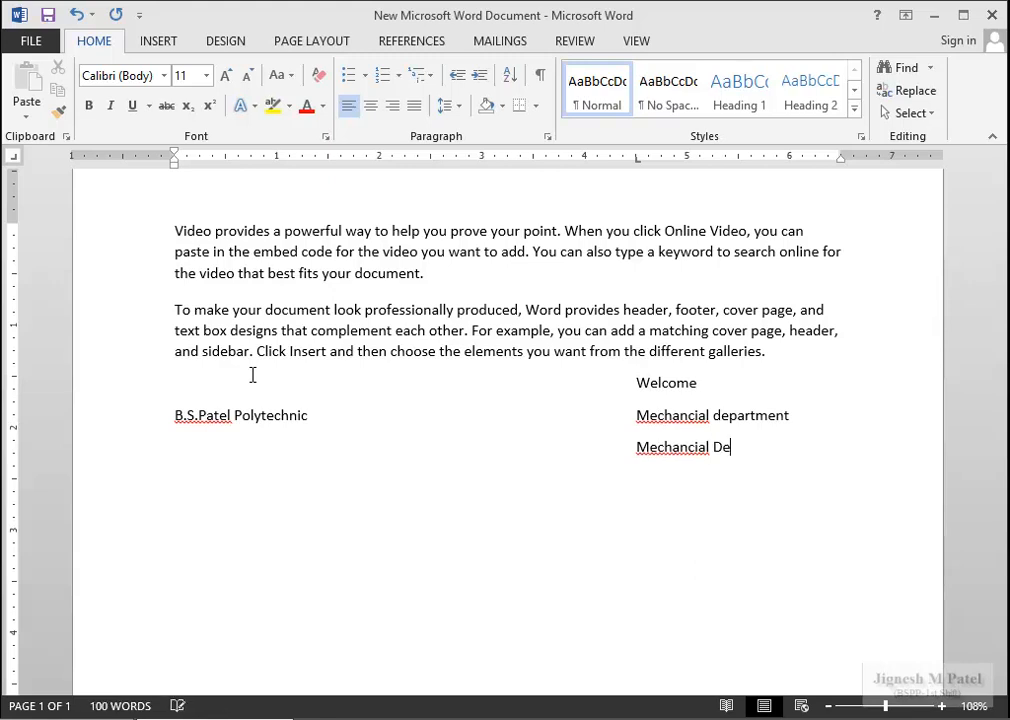
{"action": "type", "text": "partment"}
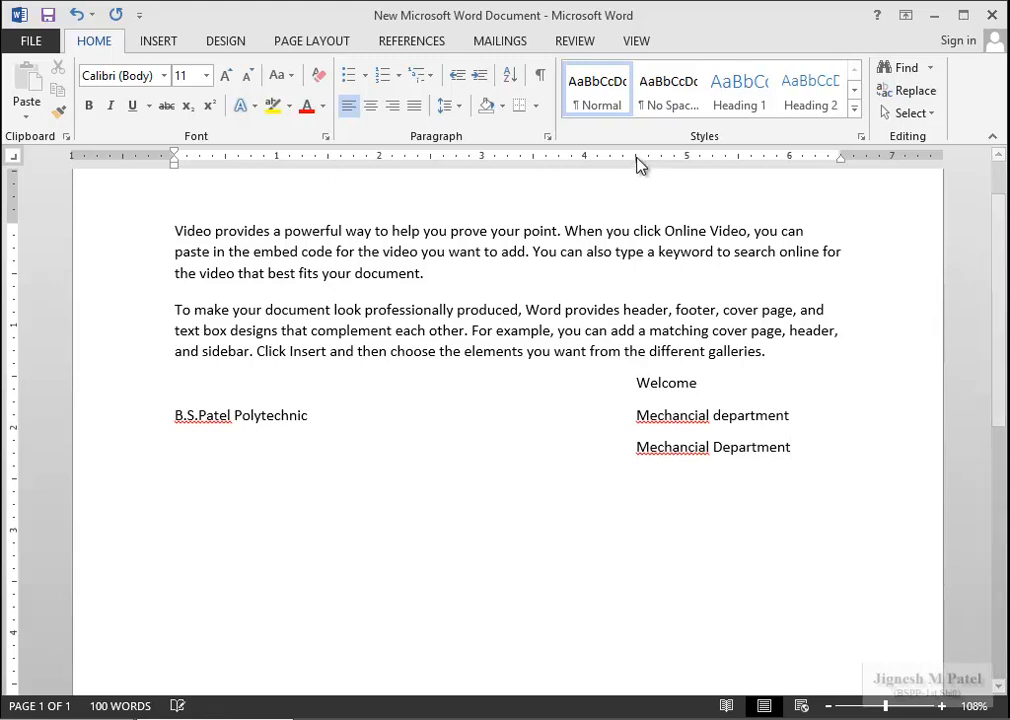
{"action": "left_click_drag", "start_coordinate": [637, 160], "coordinate": [640, 166]}
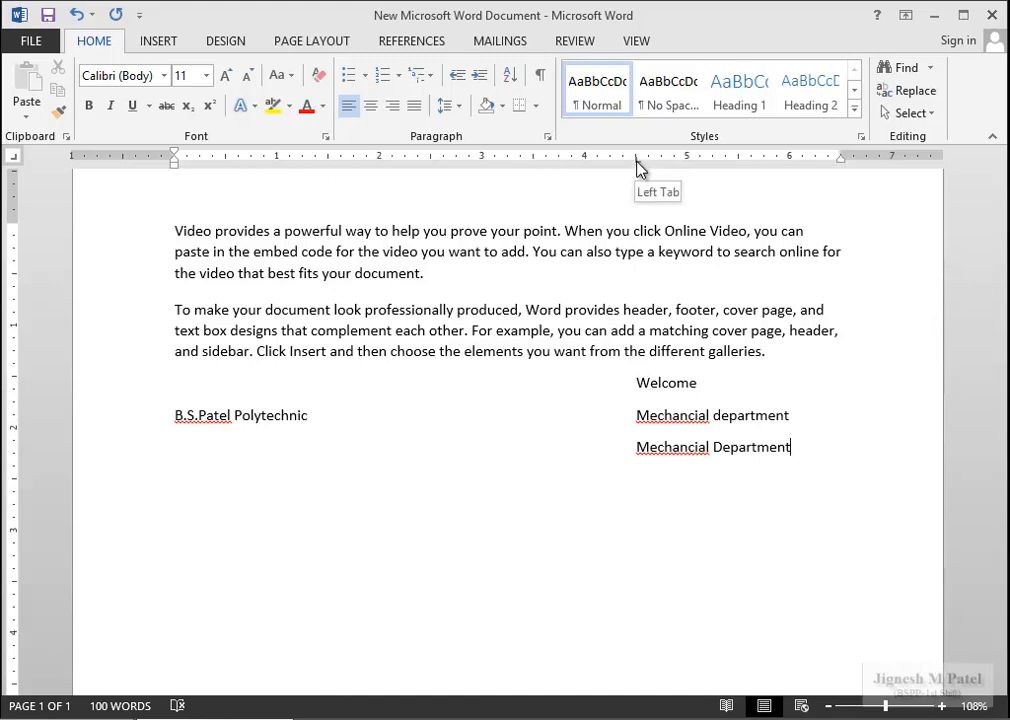
{"action": "left_click_drag", "start_coordinate": [640, 166], "coordinate": [640, 203]}
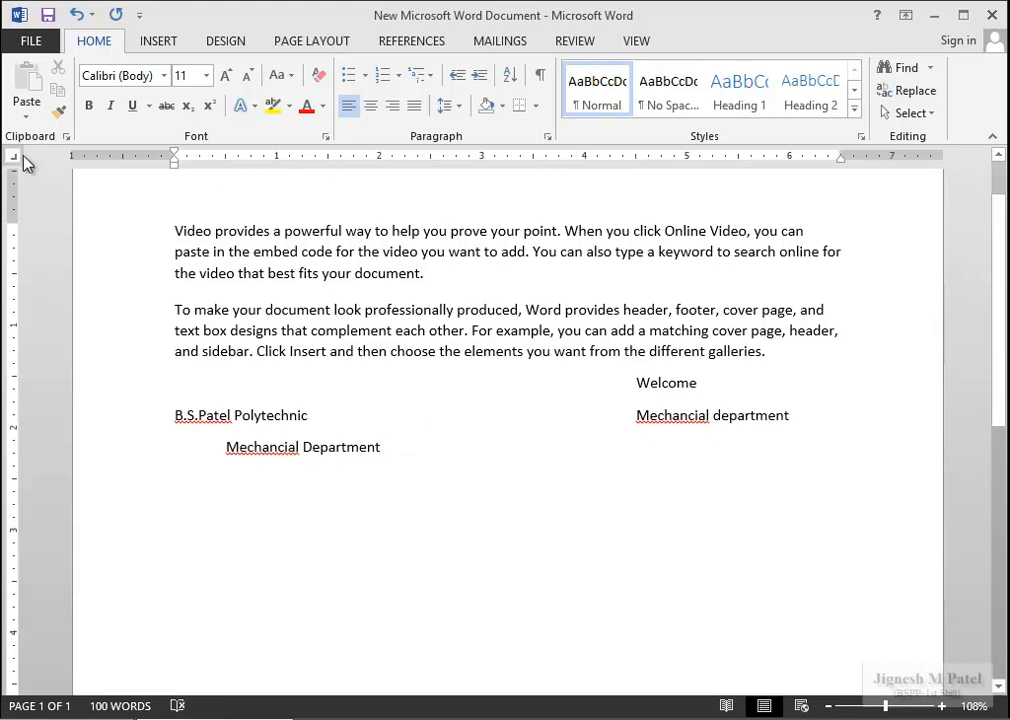
Set a right tab stop at 3.5 inches so 'Mechancial Department' right-aligns against it.
{"action": "left_click", "coordinate": [534, 157]}
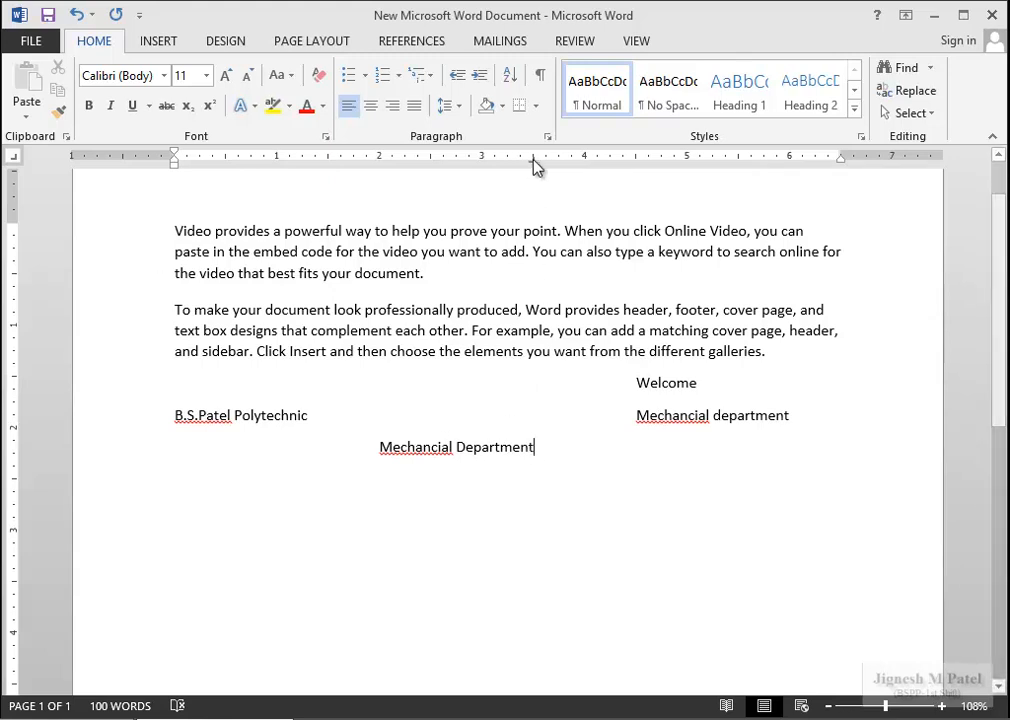
{"action": "key", "text": "Return"}
{"action": "key", "text": "Tab"}
{"action": "left_click", "coordinate": [551, 448]}
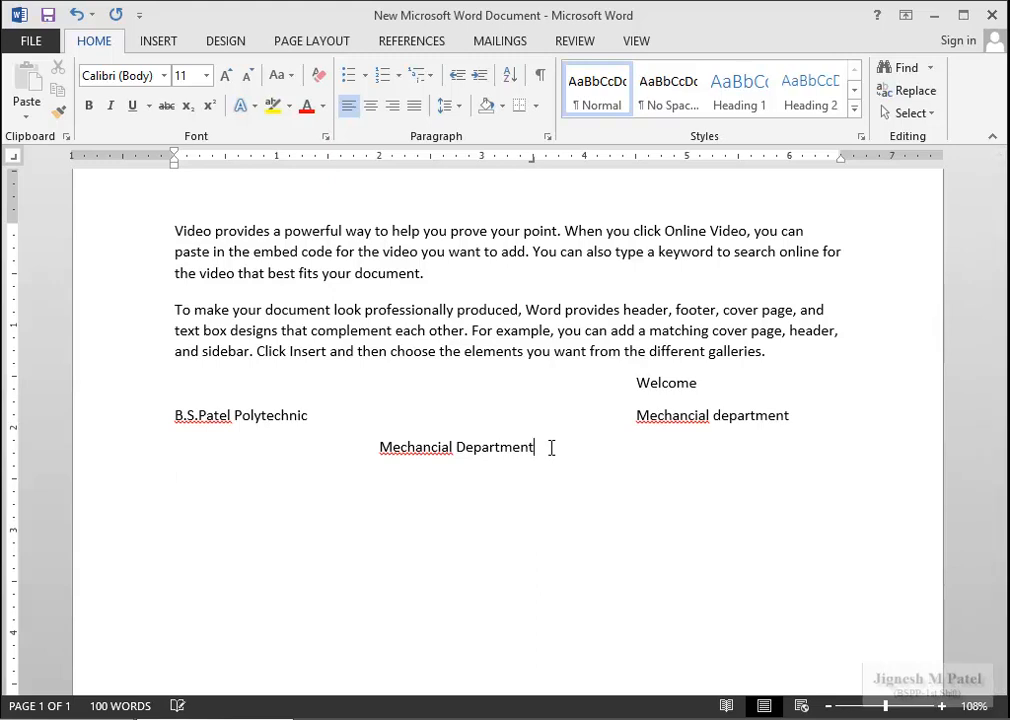
{"action": "type", "text": "Ci"}
{"action": "key", "text": "BackSpace"}
{"action": "key", "text": "BackSpace"}
Add a 'Civil Depatment' line right-aligned on the 3.5-inch tab, then start another line.
{"action": "key", "text": "Return"}
{"action": "key", "text": "Tab"}
{"action": "type", "text": "Civil"}
{"action": "type", "text": "Depatment"}
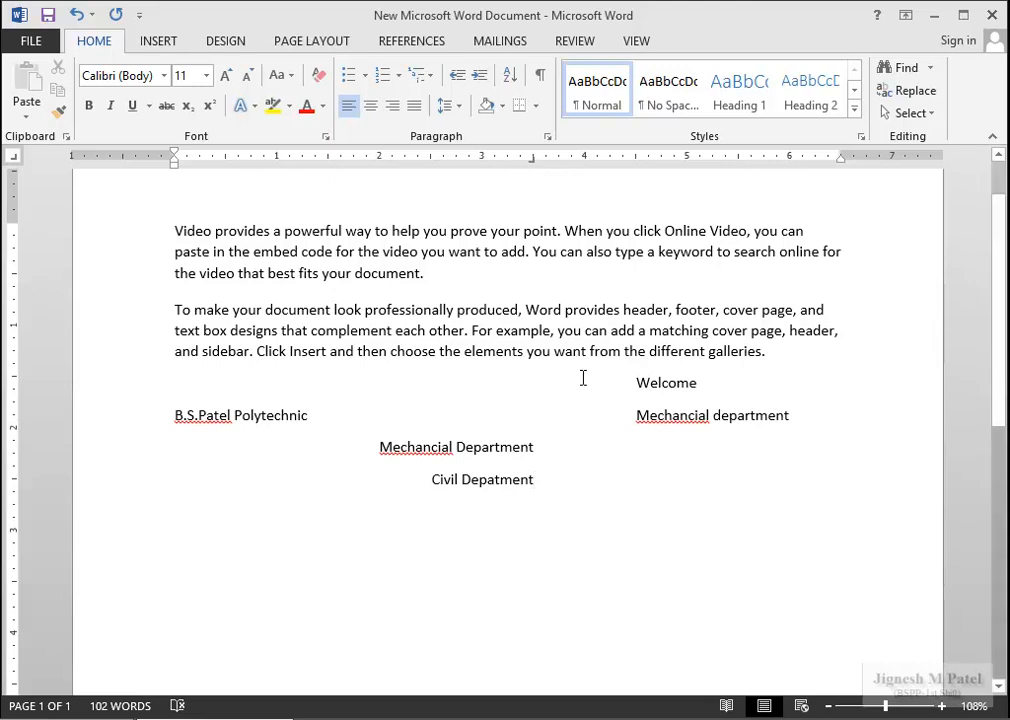
{"action": "scroll", "coordinate": [561, 542], "scroll_direction": "down", "scroll_amount": 2}
{"action": "key", "text": "Return"}
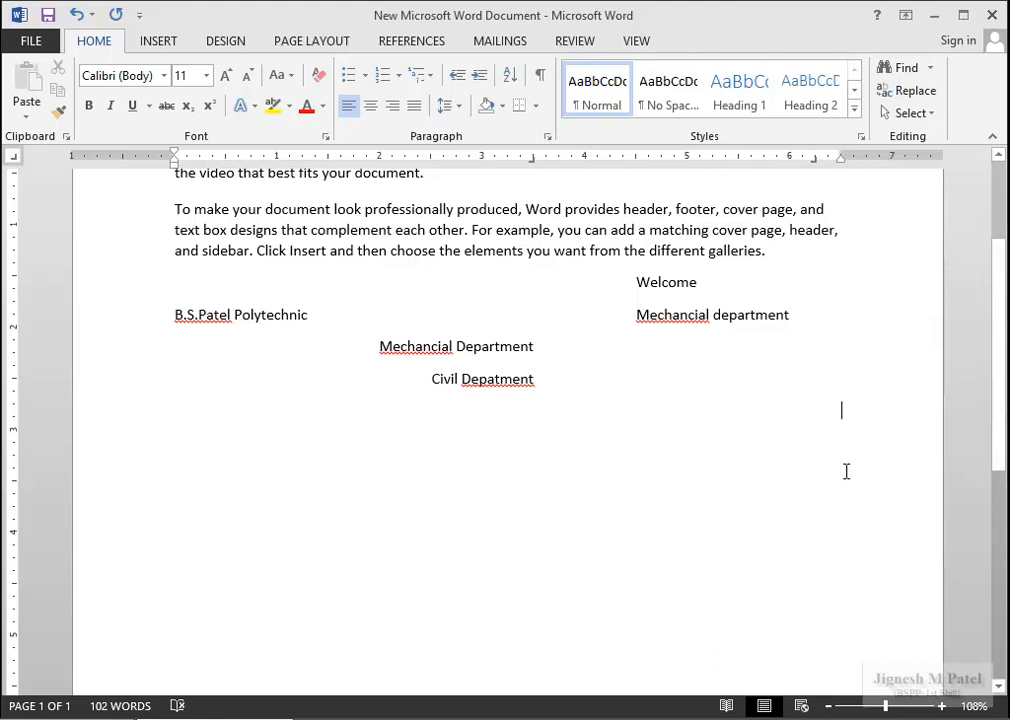
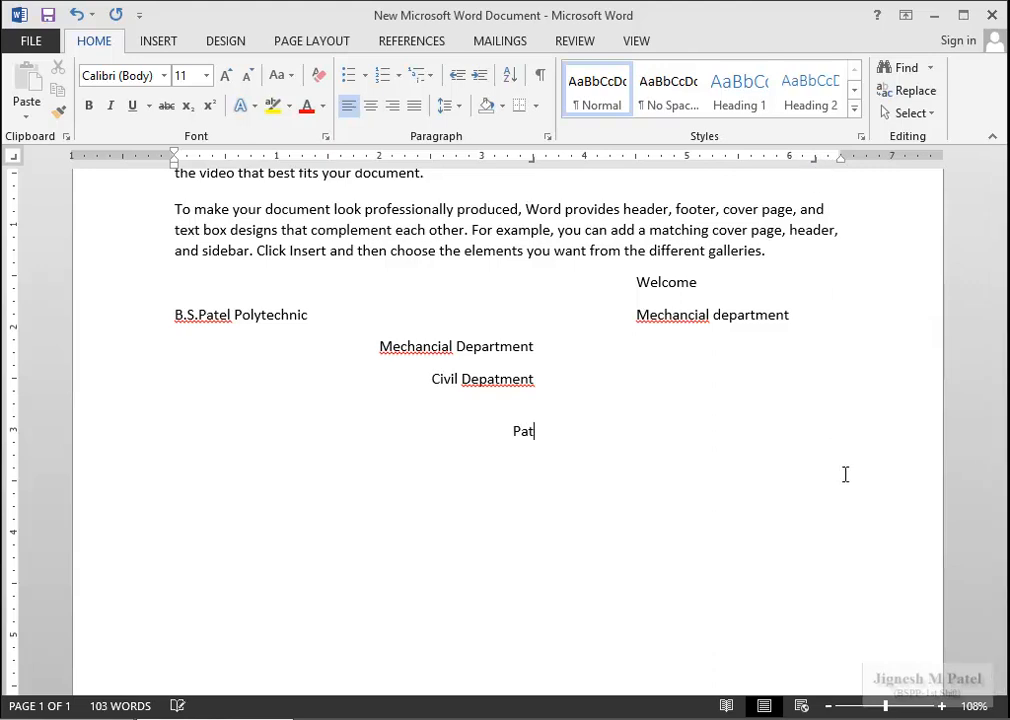
Open and close the Tabs dialog, then drag the 3.5-inch tab stop off the ruler.
{"action": "double_click", "coordinate": [532, 160]}
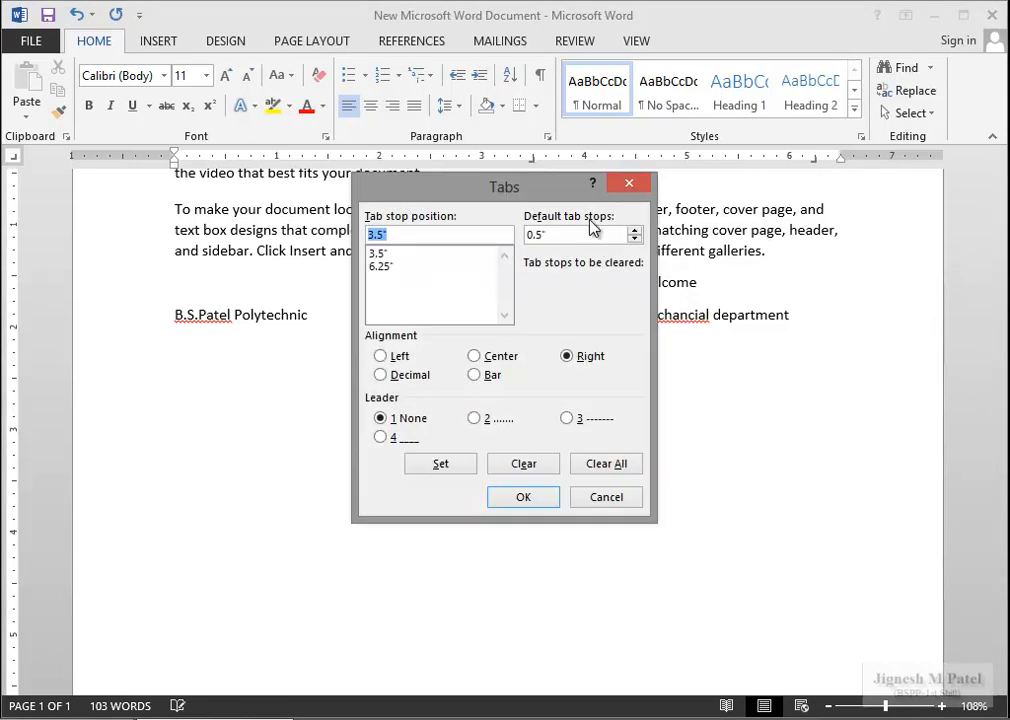
{"action": "left_click", "coordinate": [629, 184]}
{"action": "left_click", "coordinate": [533, 160]}
{"action": "left_click_drag", "start_coordinate": [535, 168], "coordinate": [536, 228]}
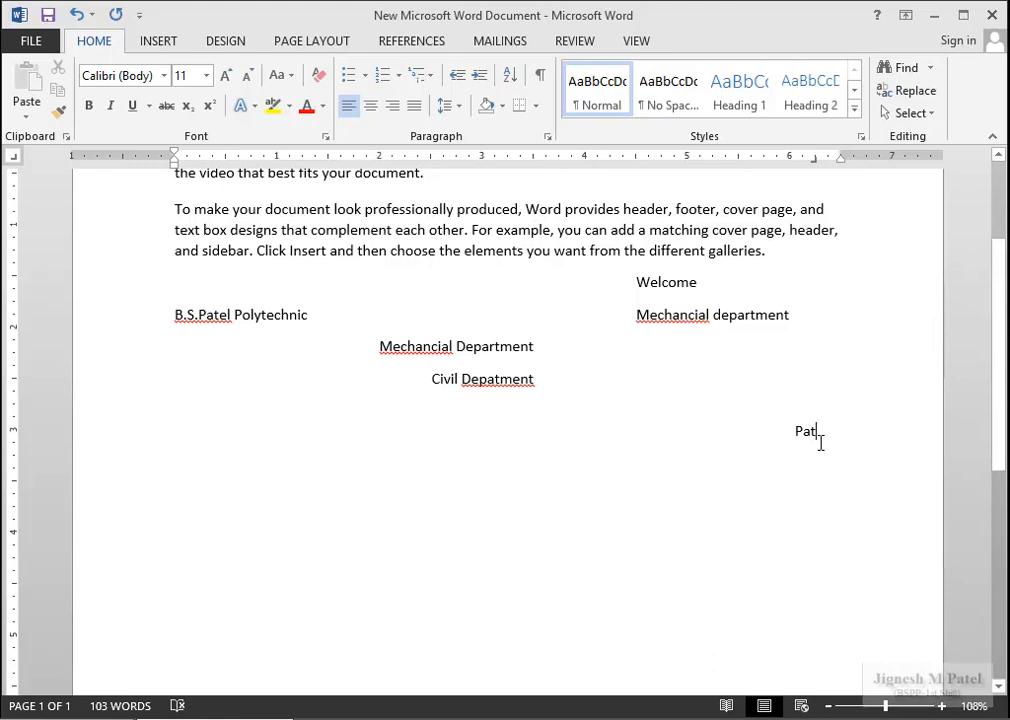
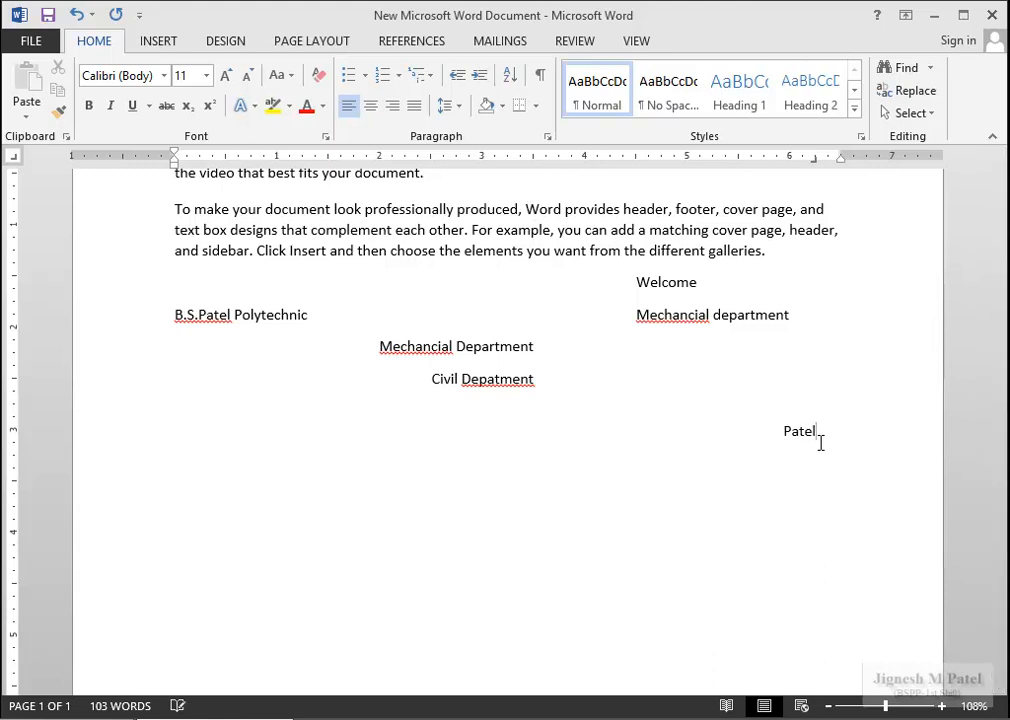
Type a person's name line, an address line and 'Telephone', right-aligned at the margin.
{"action": "key", "text": "Return"}
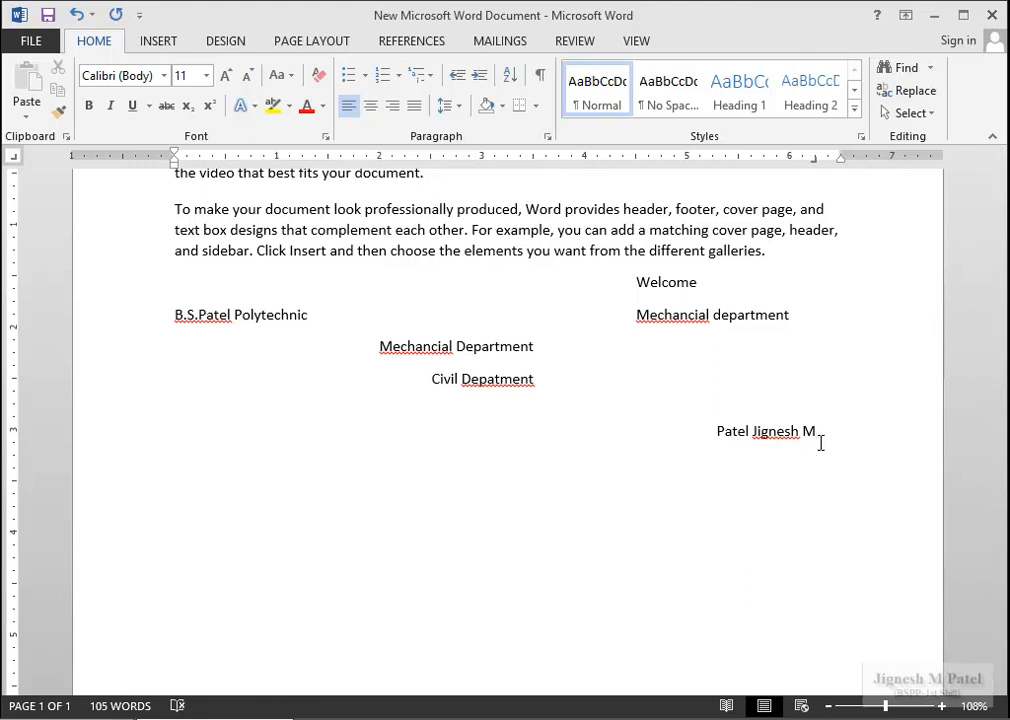
{"action": "type", "text": "Address: ABCD"}
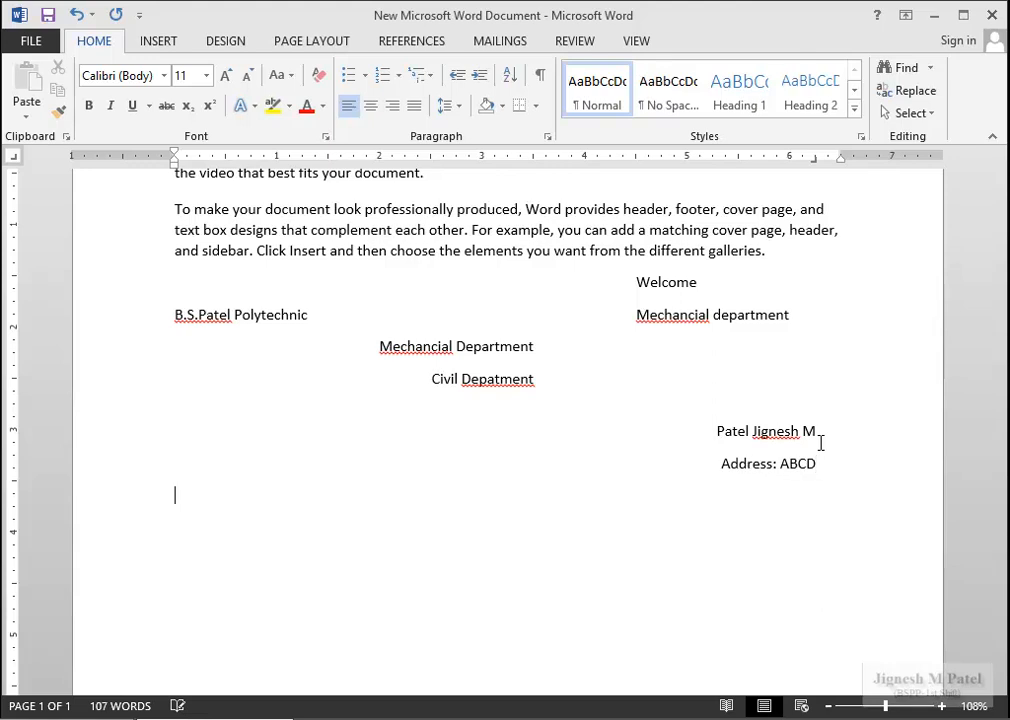
{"action": "key", "text": "ctrl+r"}
{"action": "type", "text": "Telephone"}
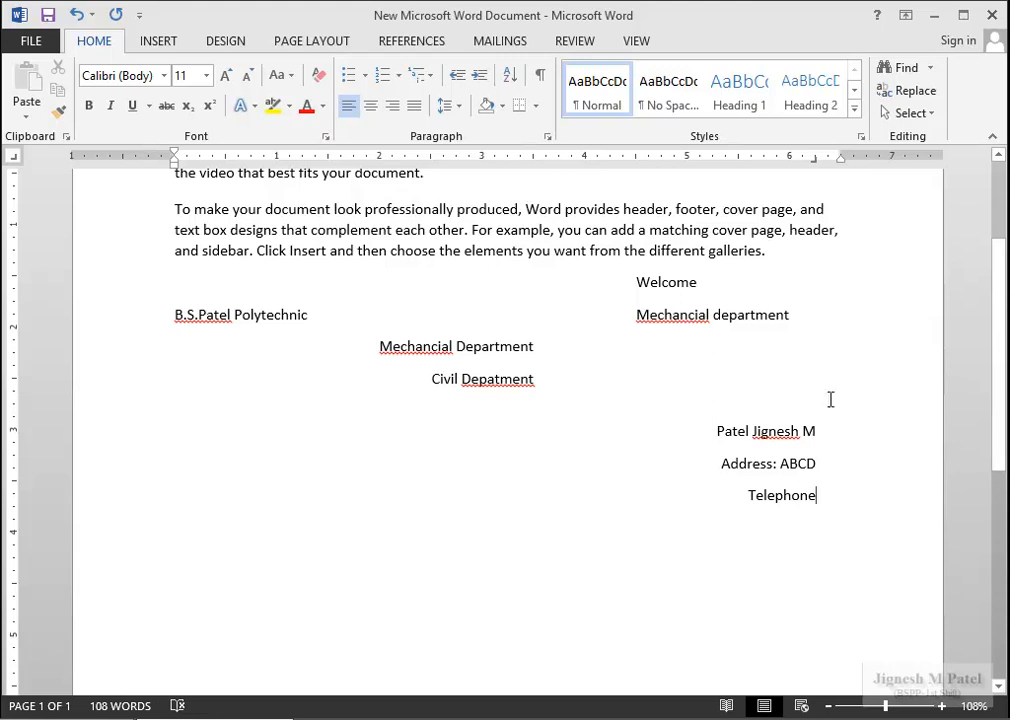
Remove Telephone's tab stop, delete the lines from Welcome through the address, and choose Center Tab.
{"action": "left_click_drag", "start_coordinate": [814, 330], "coordinate": [816, 338]}
{"action": "left_click_drag", "start_coordinate": [850, 482], "coordinate": [173, 303]}
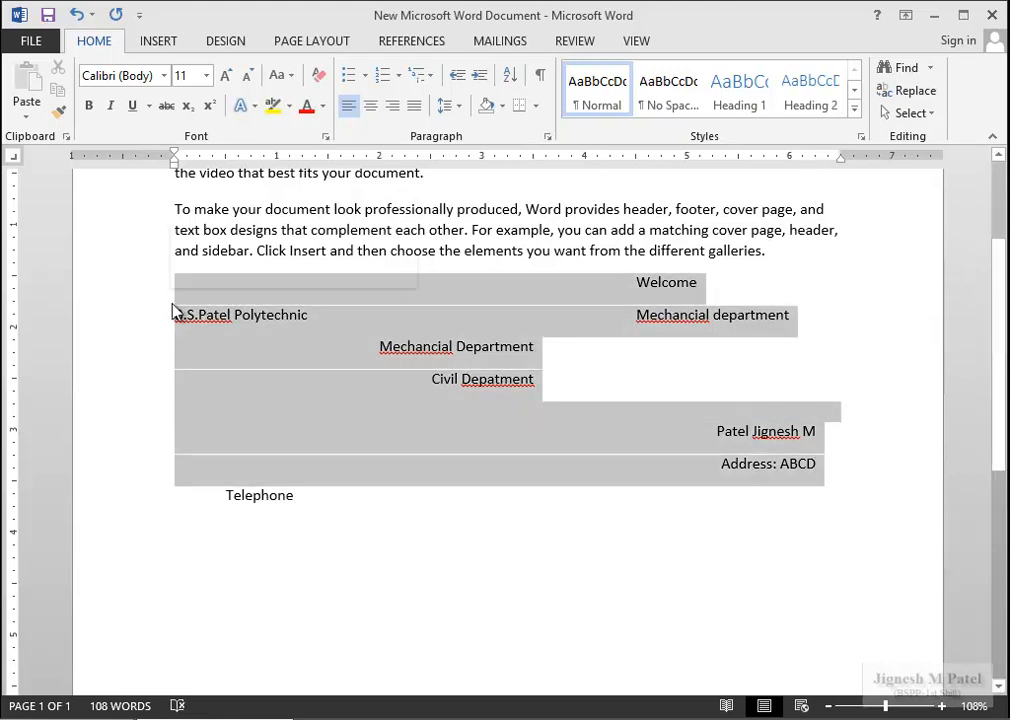
{"action": "key", "text": "Delete"}
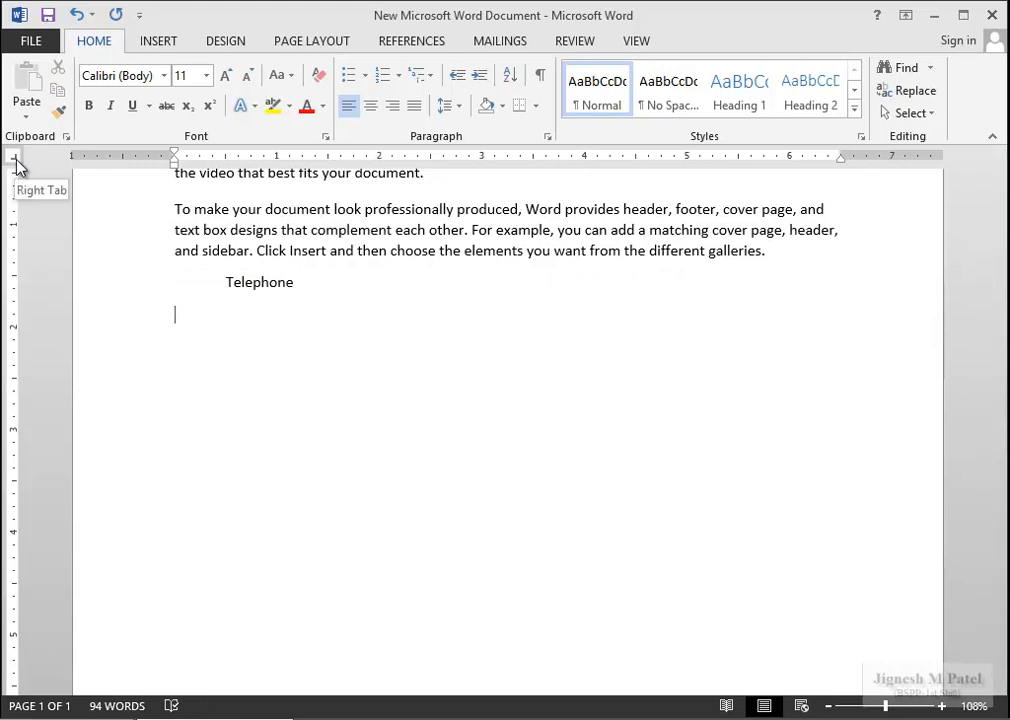
{"action": "left_click", "coordinate": [14, 158]}
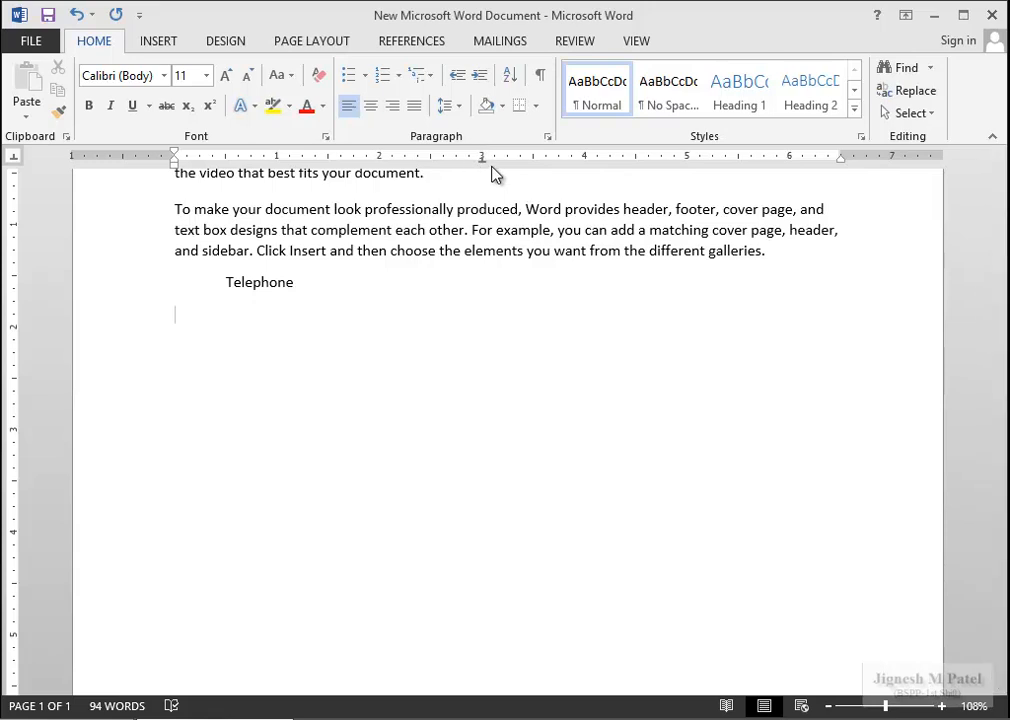
Type 'Mechanical Department' and 'Civil Department' on separate lines centred at the 3-inch tab stop.
{"action": "key", "text": "Tab"}
{"action": "type", "text": "Mechna"}
{"action": "key", "text": "BackSpace"}
{"action": "key", "text": "BackSpace"}
{"action": "type", "text": "ac"}
{"action": "key", "text": "BackSpace"}
{"action": "type", "text": "nical "}
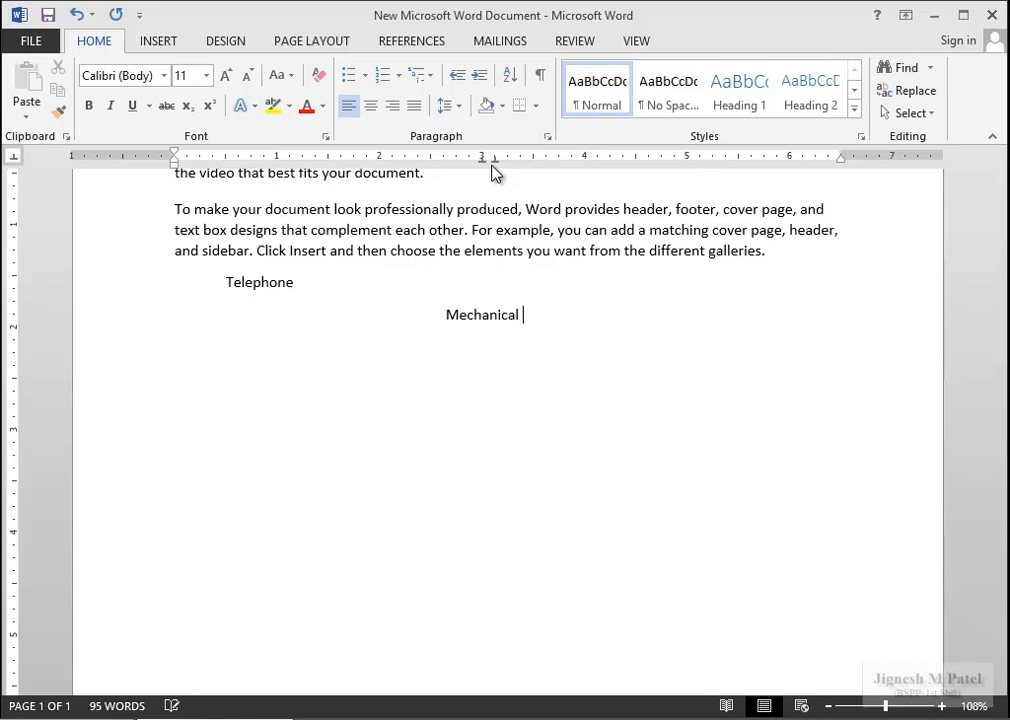
{"action": "type", "text": "Department"}
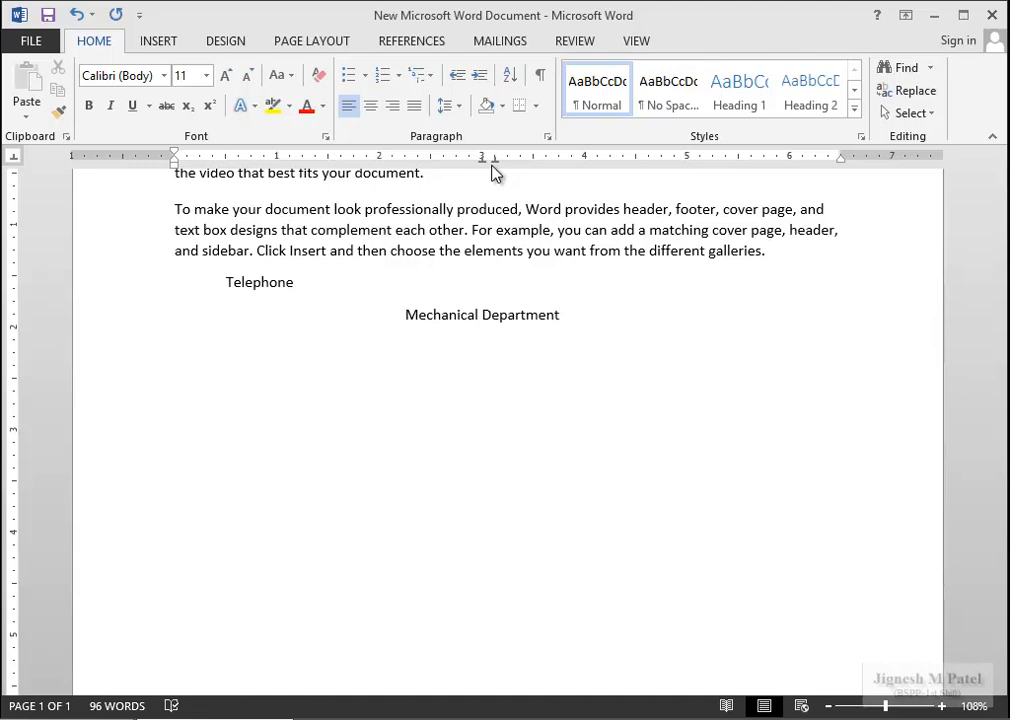
{"action": "key", "text": "Return"}
{"action": "type", "text": "V"}
{"action": "key", "text": "BackSpace"}
{"action": "type", "text": "Civil Department"}
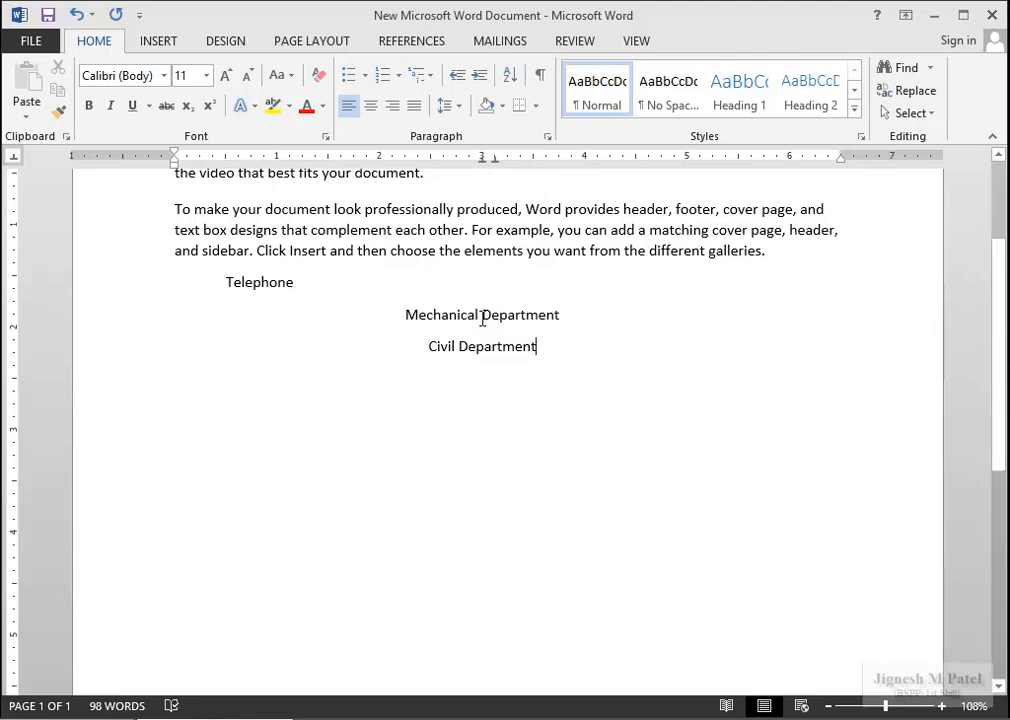
Add 'Office –' and 'Principal cabin' lines, centring the latter on the 3-inch tab stop.
{"action": "key", "text": "Return"}
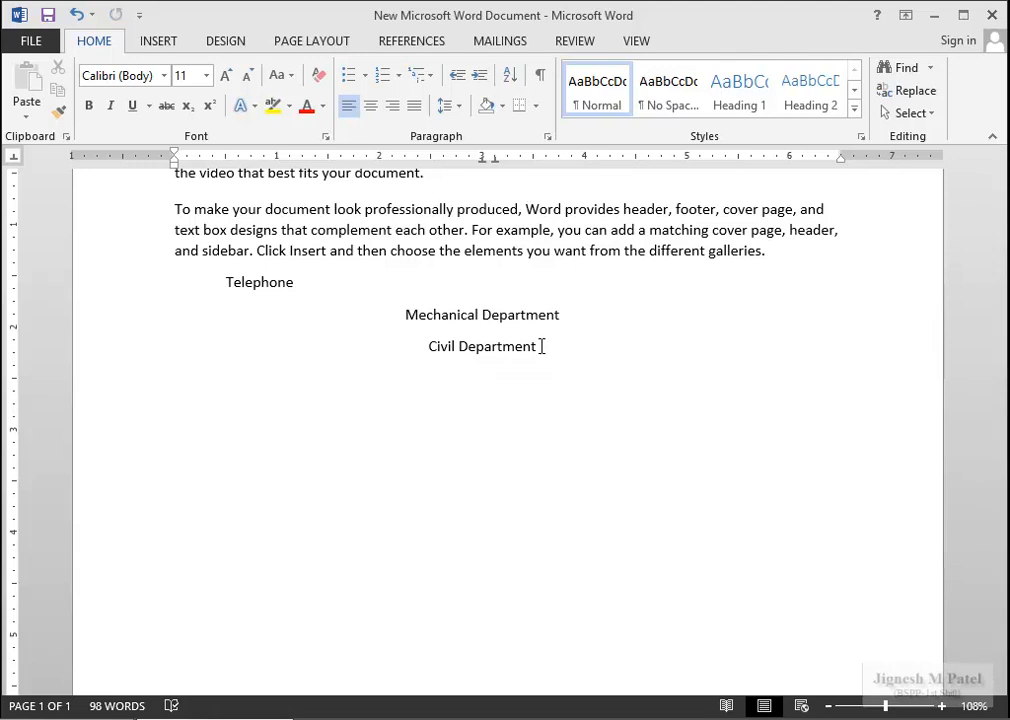
{"action": "type", "text": "Office -"}
{"action": "key", "text": "Return"}
{"action": "key", "text": "Tab"}
{"action": "type", "text": "Prini"}
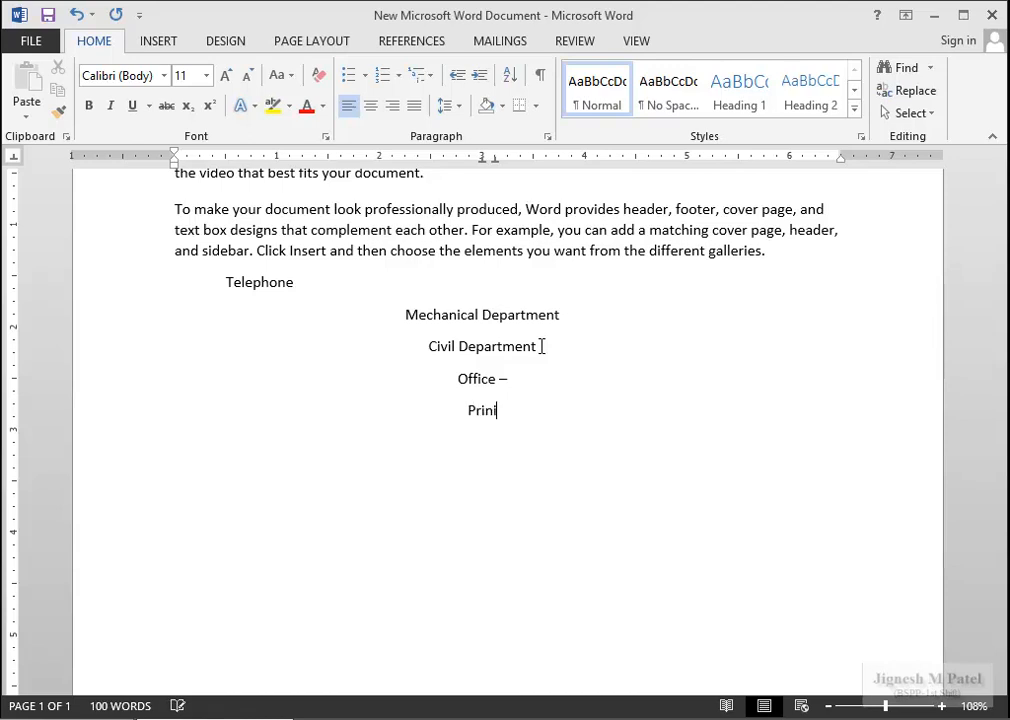
{"action": "type", "text": "cipal cab"}
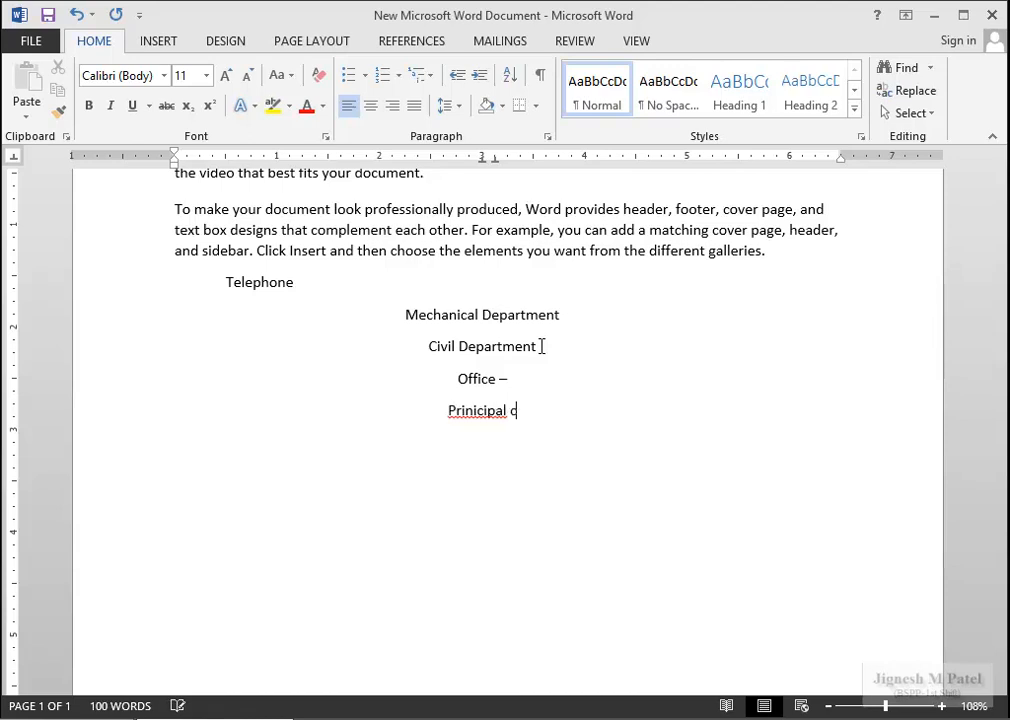
{"action": "key", "text": "BackSpace"}
{"action": "key", "text": "BackSpace"}
{"action": "key", "text": "BackSpace"}
{"action": "key", "text": "BackSpace"}
{"action": "key", "text": "BackSpace"}
{"action": "key", "text": "BackSpace"}
{"action": "key", "text": "BackSpace"}
{"action": "key", "text": "BackSpace"}
{"action": "key", "text": "BackSpace"}
{"action": "key", "text": "BackSpace"}
{"action": "key", "text": "BackSpace"}
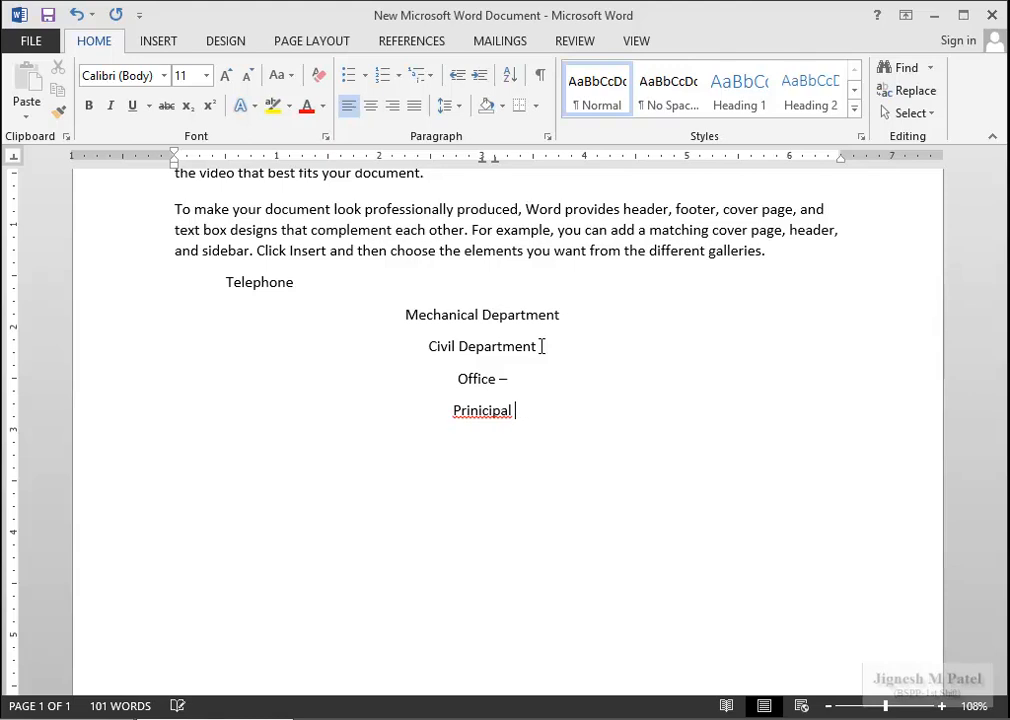
{"action": "type", "text": "ncipal cabin"}
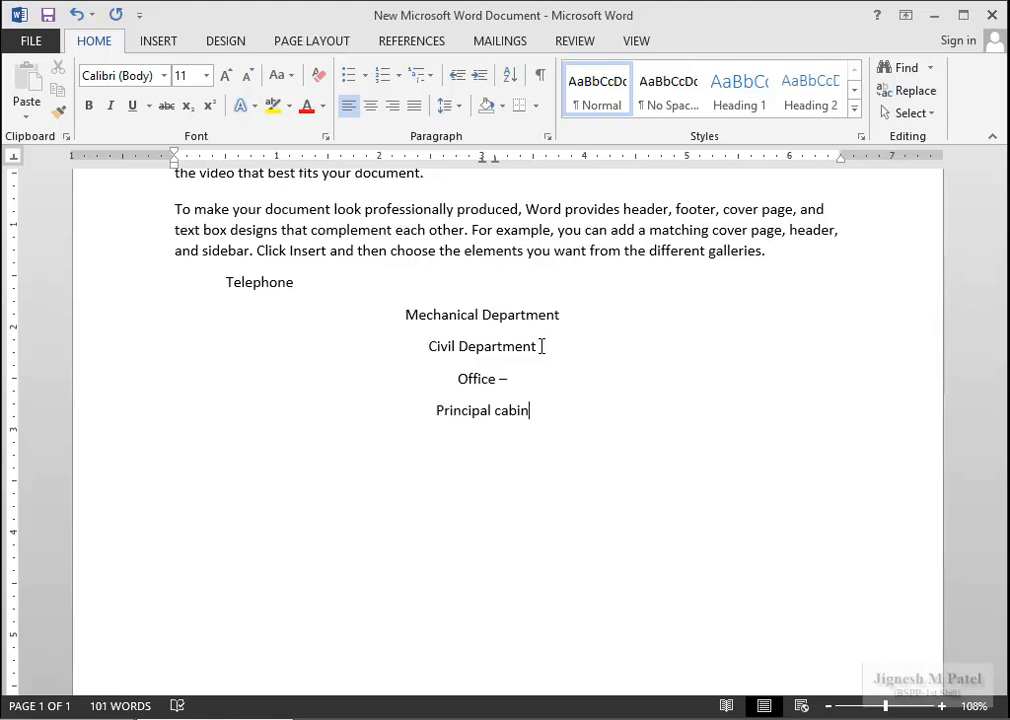
{"action": "key", "text": "Down"}
Drag Civil Department's tab stops off the ruler, then undo to restore them.
{"action": "left_click", "coordinate": [505, 347]}
{"action": "left_click_drag", "start_coordinate": [482, 161], "coordinate": [487, 301]}
{"action": "left_click_drag", "start_coordinate": [496, 162], "coordinate": [495, 277]}
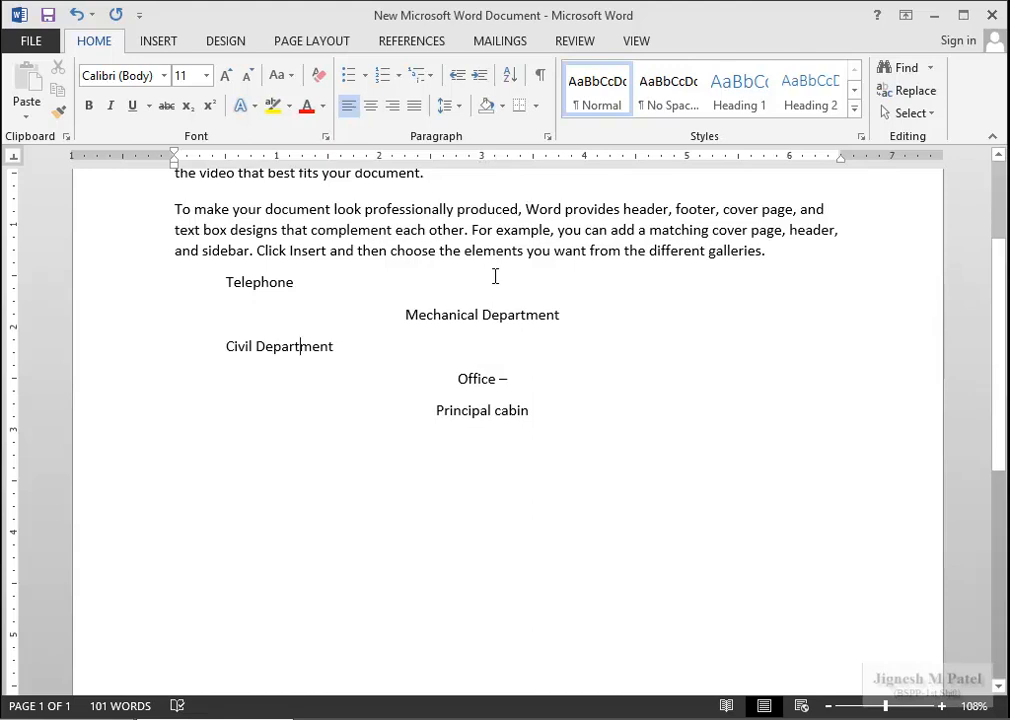
{"action": "key", "text": "ctrl+z"}
{"action": "key", "text": "ctrl+z"}
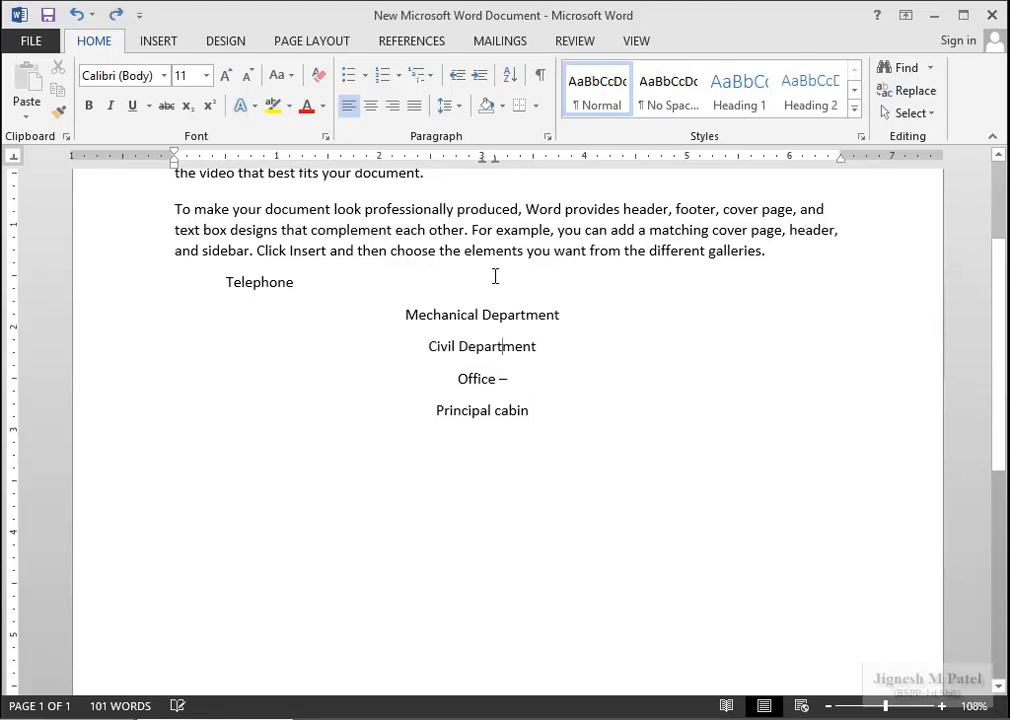
Review the tab stops at 3" and 3.13" in the Tabs dialog, reopened through Paragraph settings.
{"action": "double_click", "coordinate": [497, 162]}
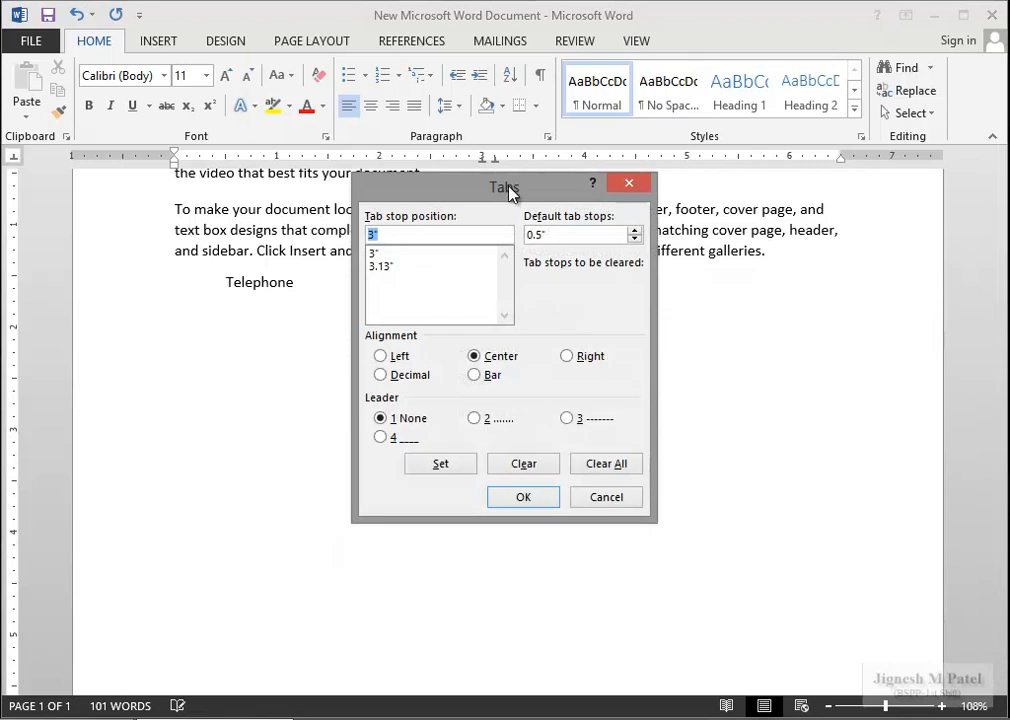
{"action": "left_click_drag", "start_coordinate": [510, 193], "coordinate": [680, 207]}
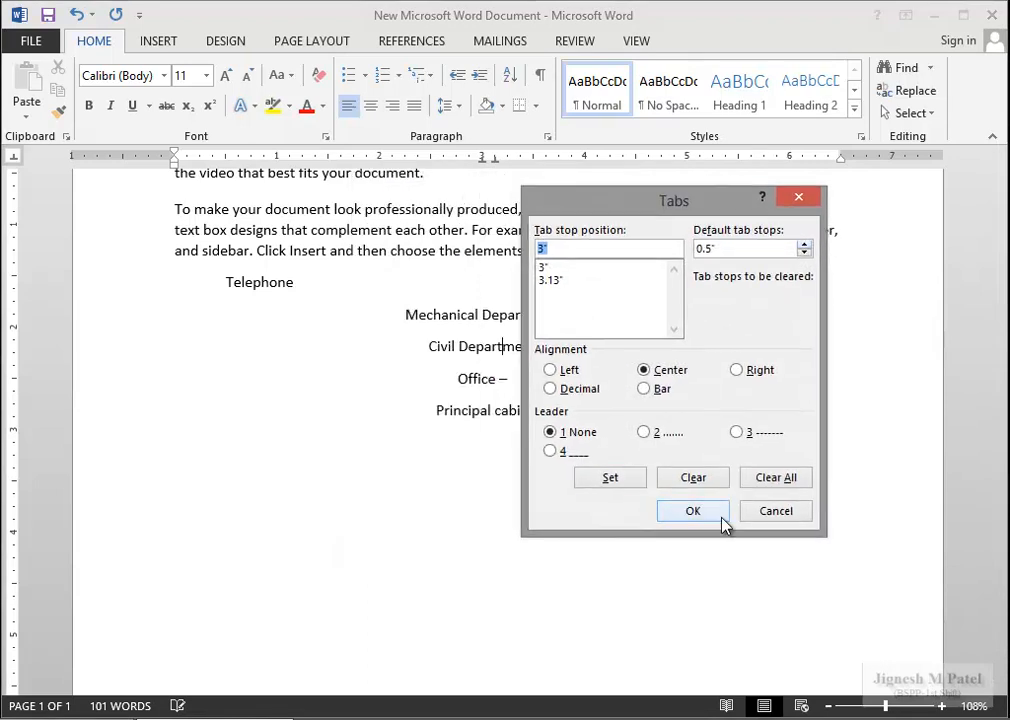
{"action": "left_click", "coordinate": [775, 515]}
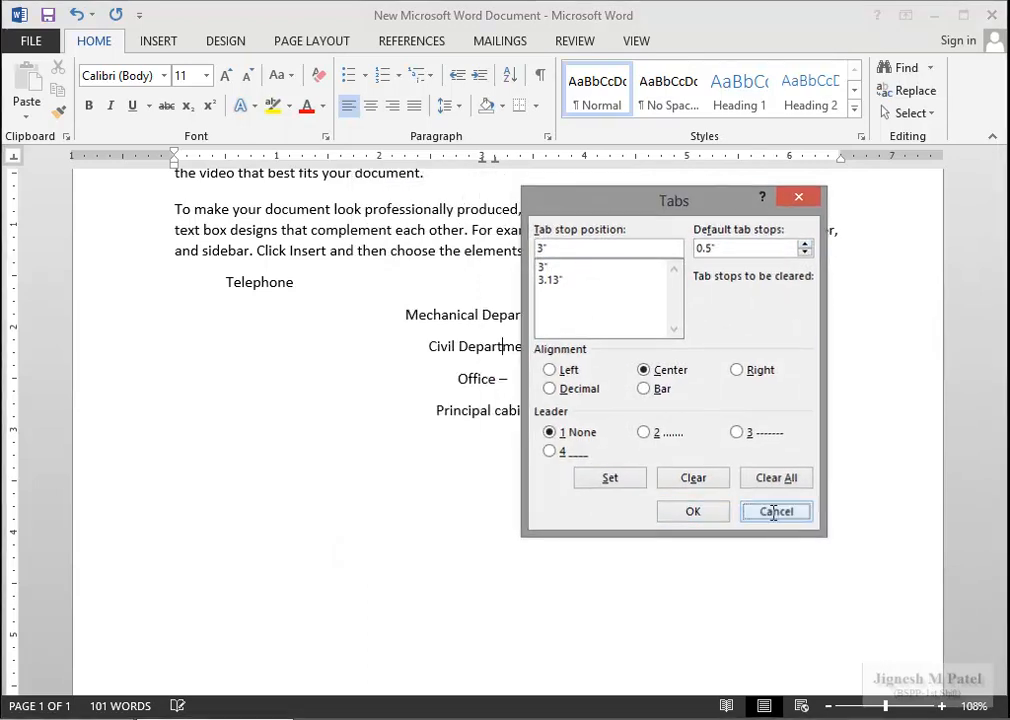
{"action": "left_click", "coordinate": [548, 143]}
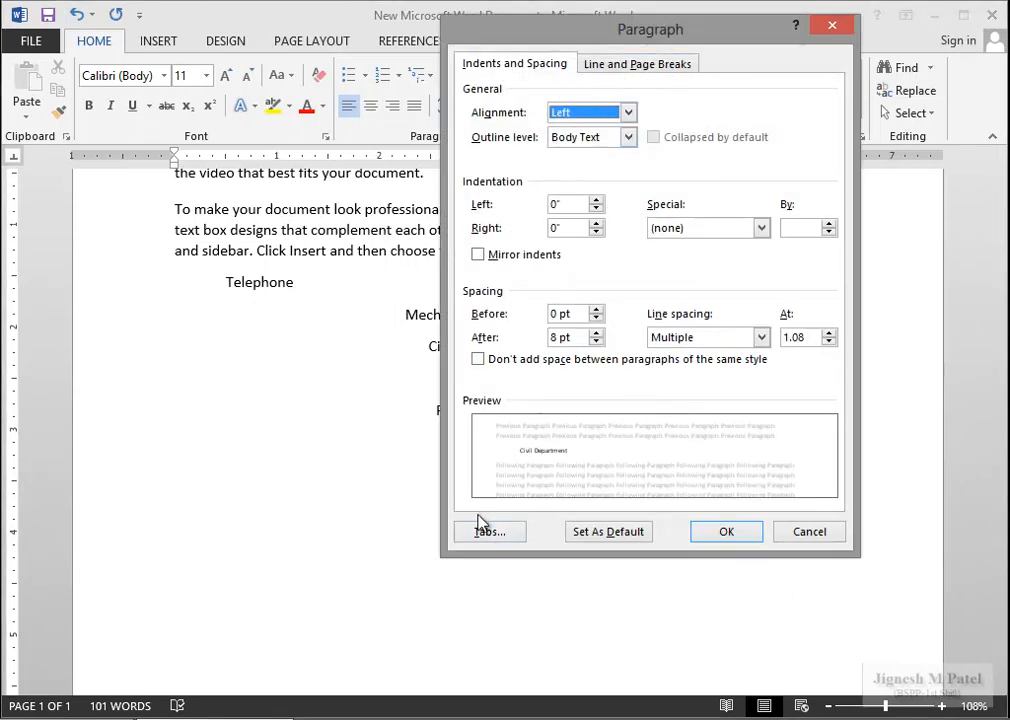
{"action": "left_click", "coordinate": [492, 532]}
{"action": "left_click_drag", "start_coordinate": [572, 212], "coordinate": [180, 328]}
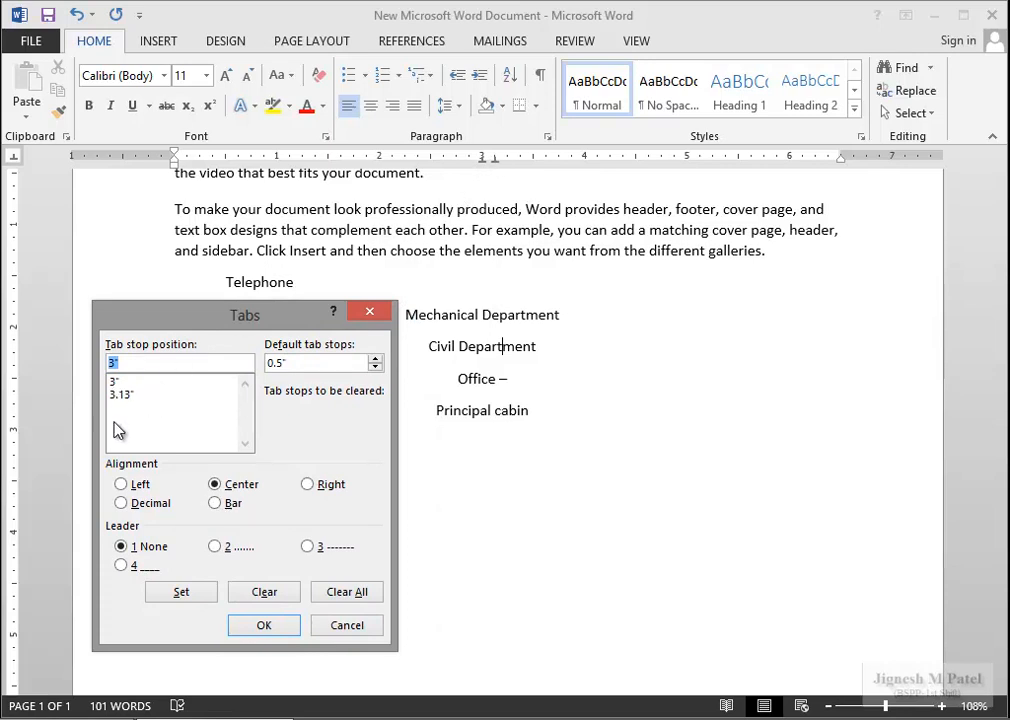
{"action": "left_click_drag", "start_coordinate": [222, 318], "coordinate": [660, 228]}
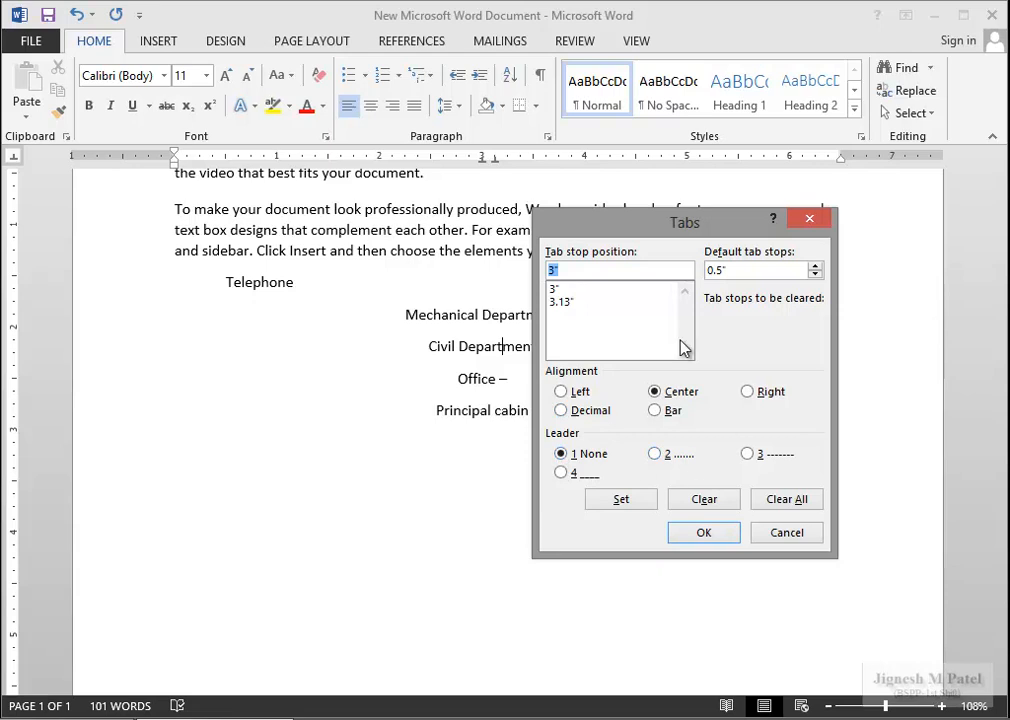
Cancel the Tabs dialog and delete all text in the document.
{"action": "left_click", "coordinate": [786, 533]}
{"action": "left_click_drag", "start_coordinate": [636, 473], "coordinate": [175, 193]}
{"action": "scroll", "coordinate": [266, 286], "scroll_direction": "up", "scroll_amount": 3}
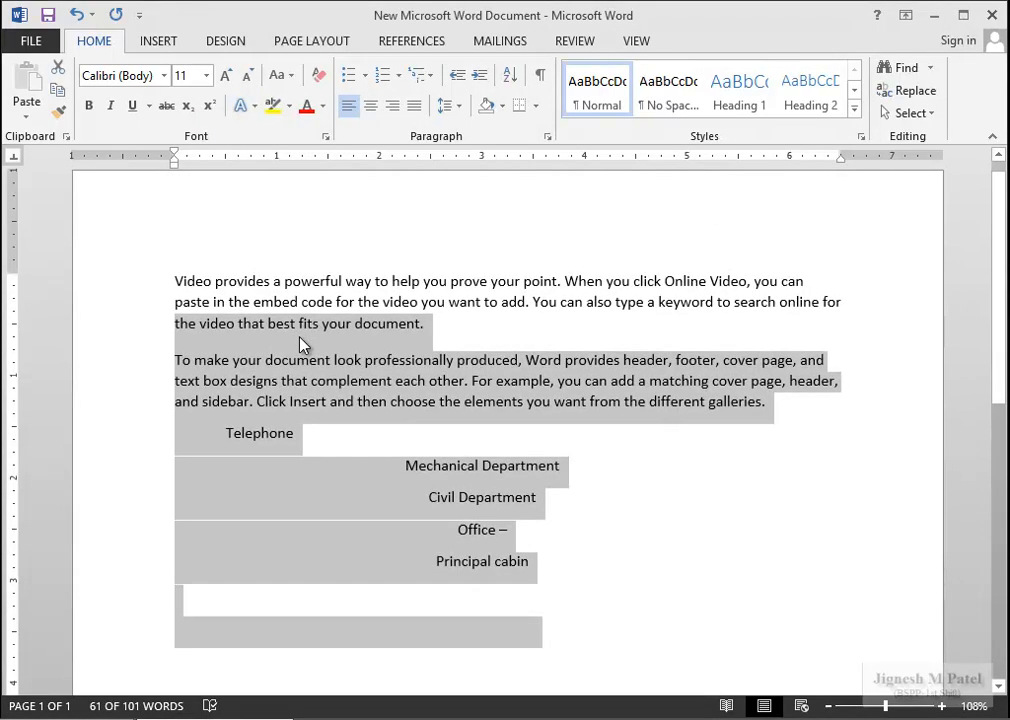
{"action": "key", "text": "ctrl+a"}
{"action": "key", "text": "Delete"}
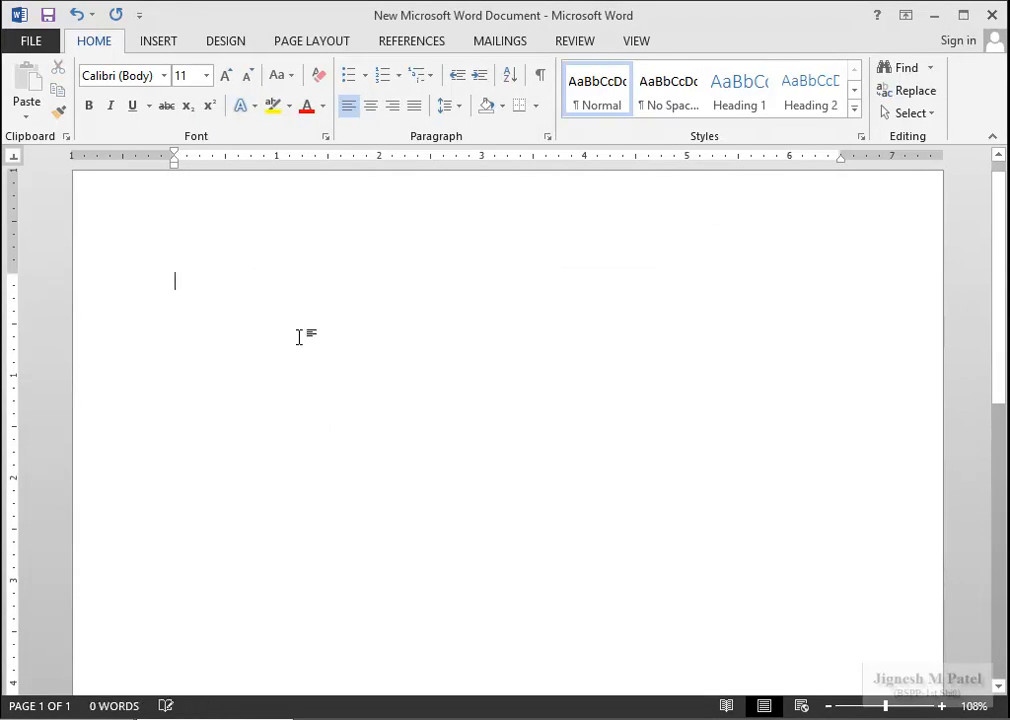
Add a left tab stop at 1".
{"action": "left_click", "coordinate": [547, 136]}
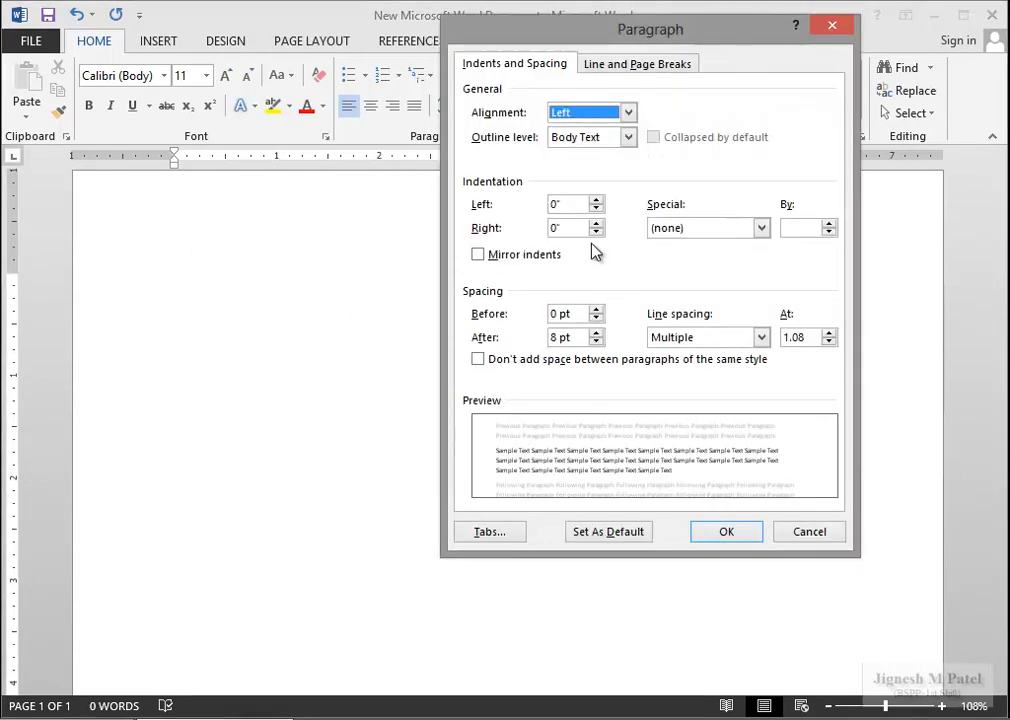
{"action": "left_click", "coordinate": [492, 531]}
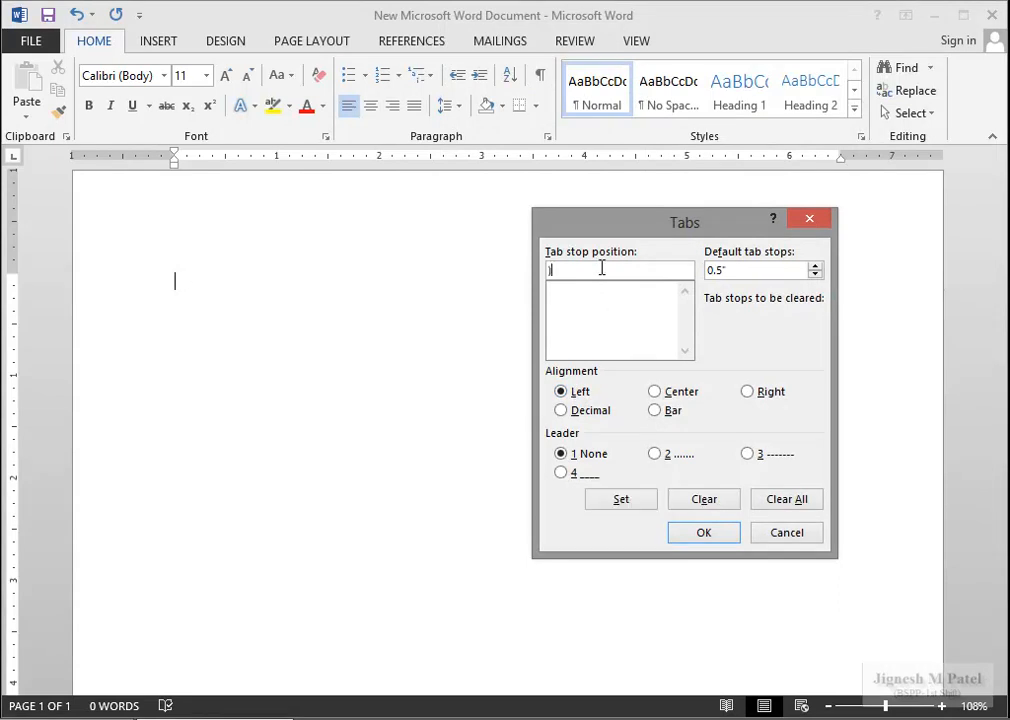
{"action": "type", "text": "1"}
{"action": "left_click", "coordinate": [628, 504]}
{"action": "left_click", "coordinate": [684, 537]}
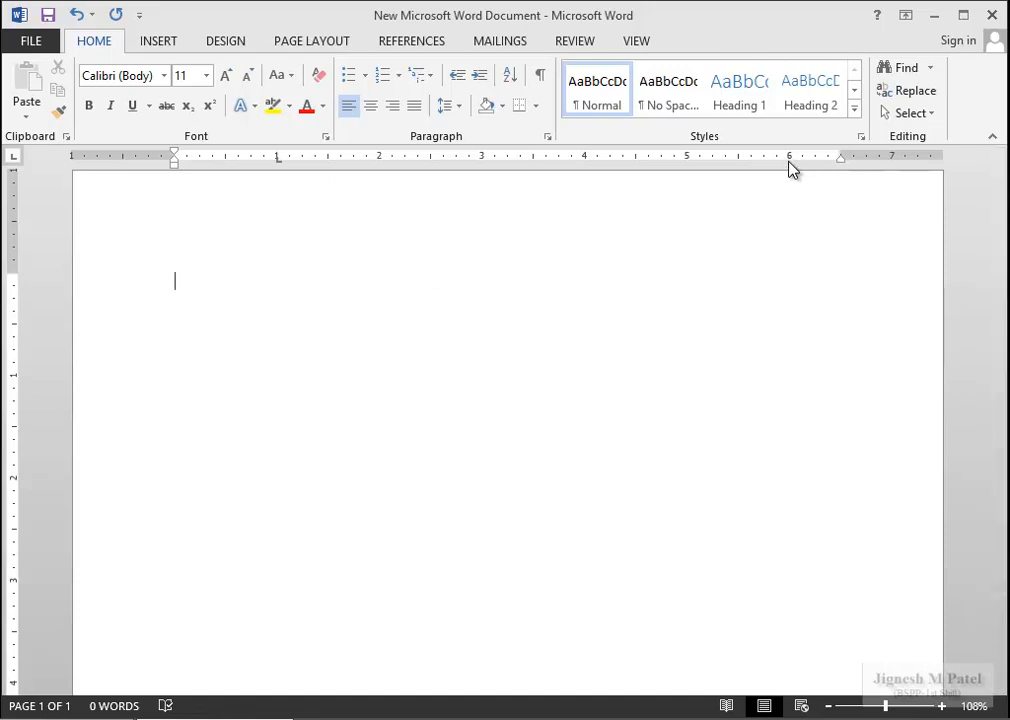
Add a right-aligned tab stop at 6".
{"action": "left_click", "coordinate": [547, 136]}
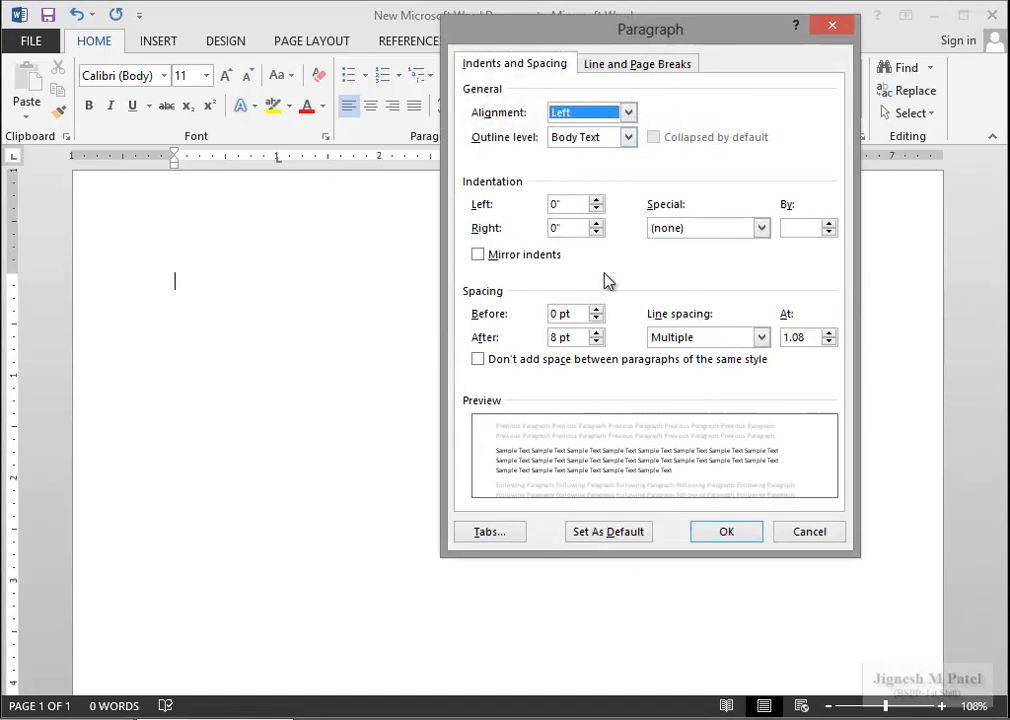
{"action": "left_click", "coordinate": [488, 532]}
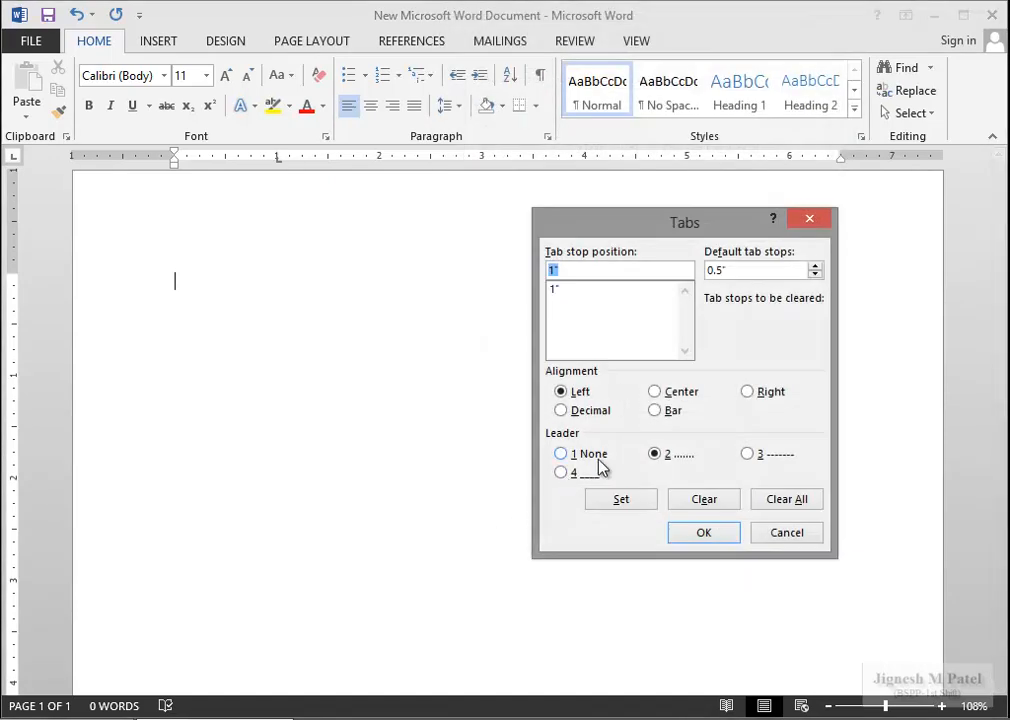
{"action": "left_click", "coordinate": [748, 392]}
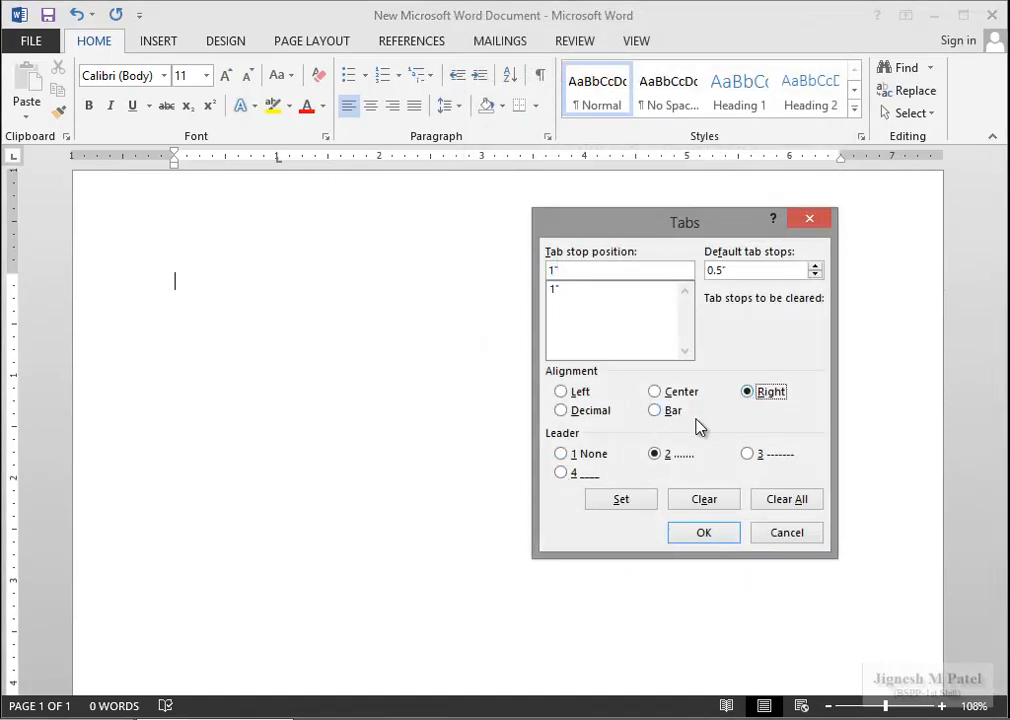
{"action": "double_click", "coordinate": [572, 273]}
{"action": "type", "text": "^"}
{"action": "key", "text": "BackSpace"}
{"action": "type", "text": "6\""}
{"action": "left_click", "coordinate": [638, 505]}
{"action": "left_click", "coordinate": [707, 535]}
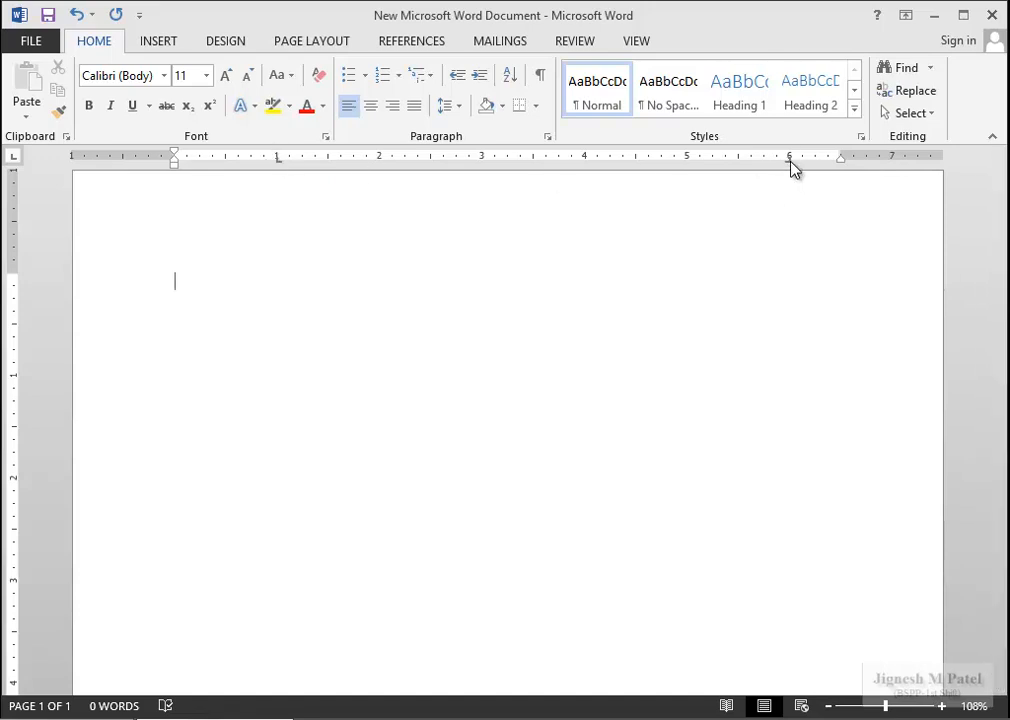
Give the 6" tab stop a dotted leader and try it with Tab.
{"action": "left_click", "coordinate": [547, 137]}
{"action": "left_click", "coordinate": [570, 137]}
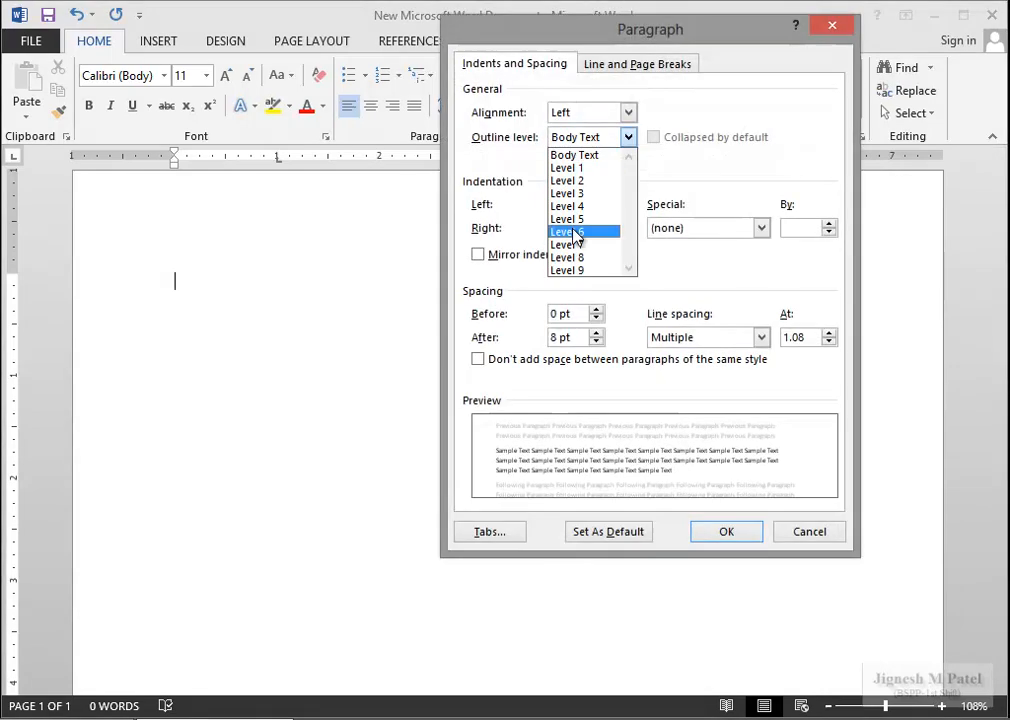
{"action": "left_click", "coordinate": [492, 533]}
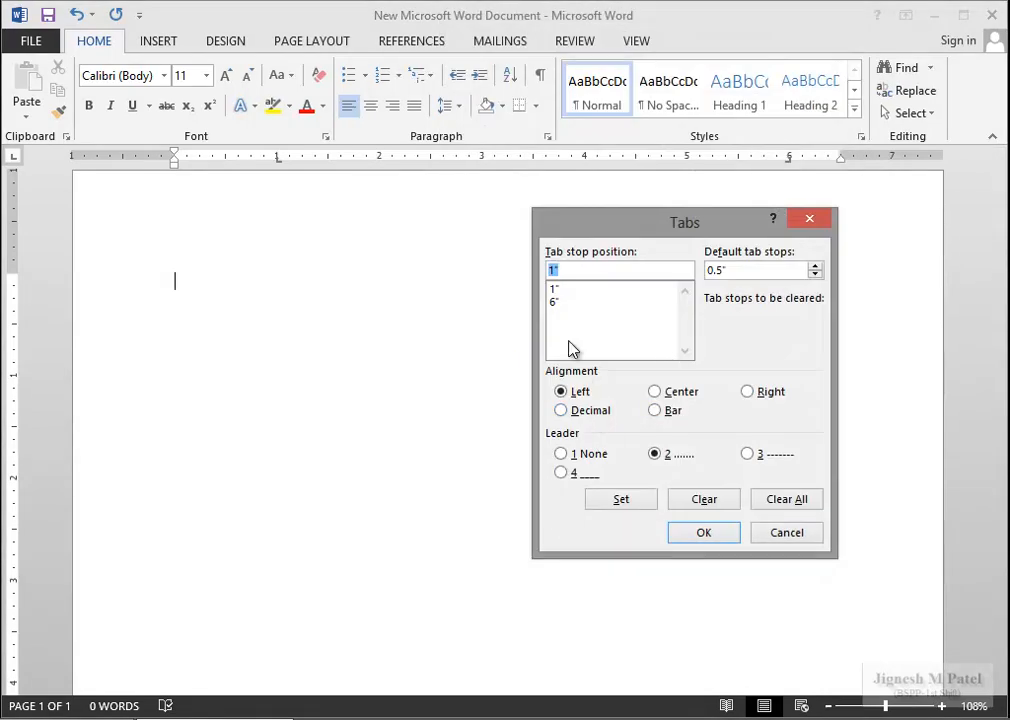
{"action": "left_click", "coordinate": [555, 302]}
{"action": "left_click", "coordinate": [655, 453]}
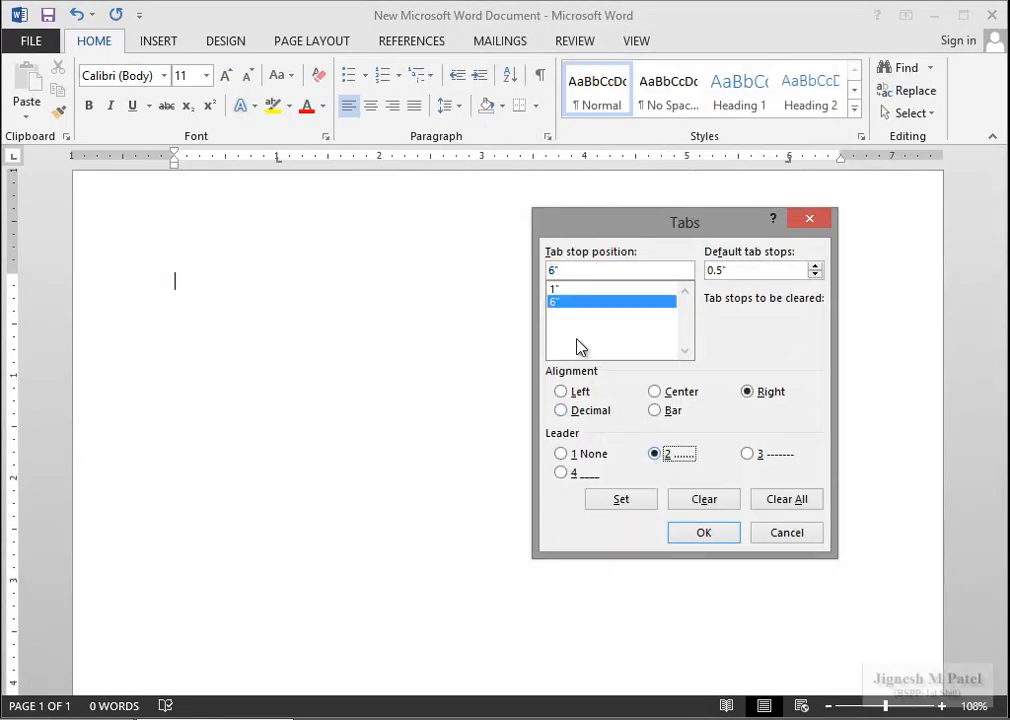
{"action": "left_click", "coordinate": [640, 510]}
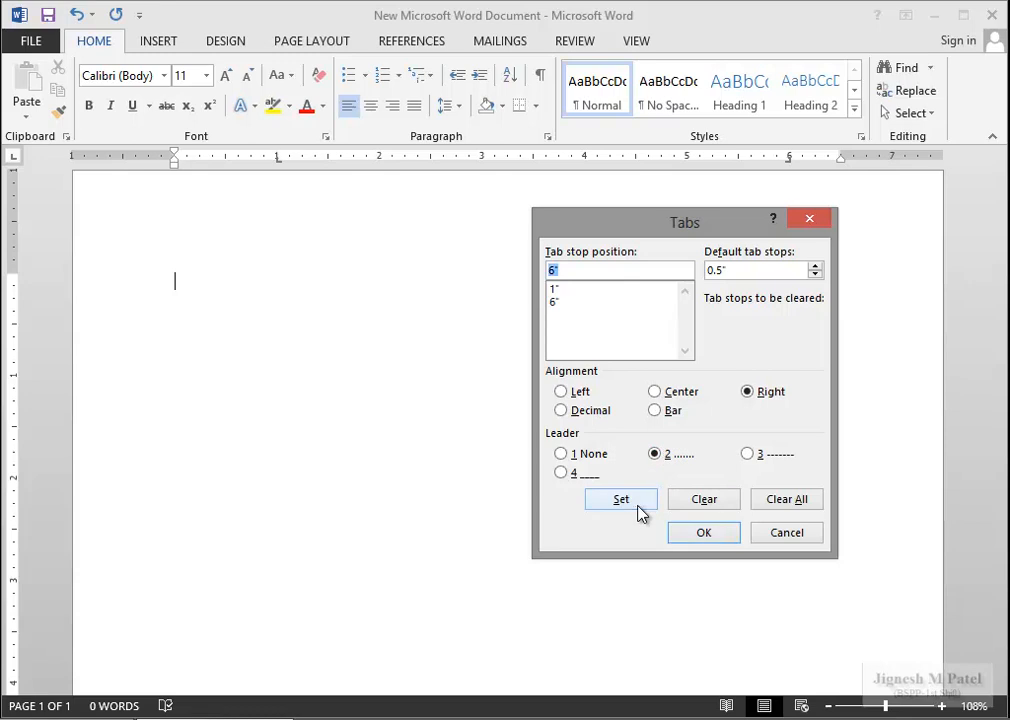
{"action": "left_click", "coordinate": [705, 533]}
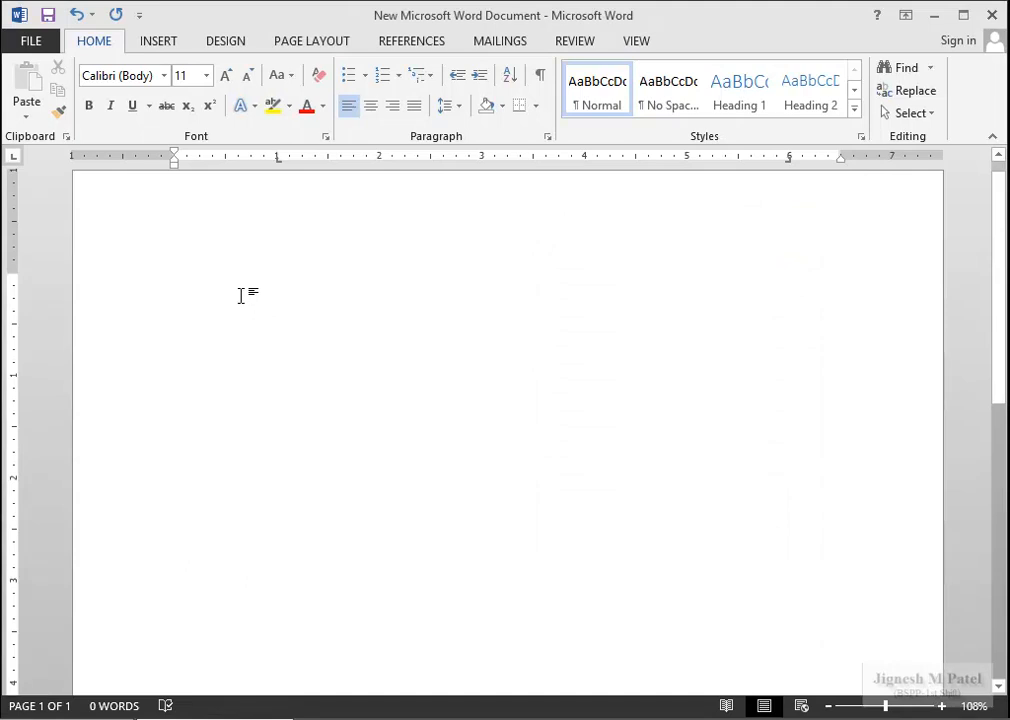
{"action": "key", "text": "Tab"}
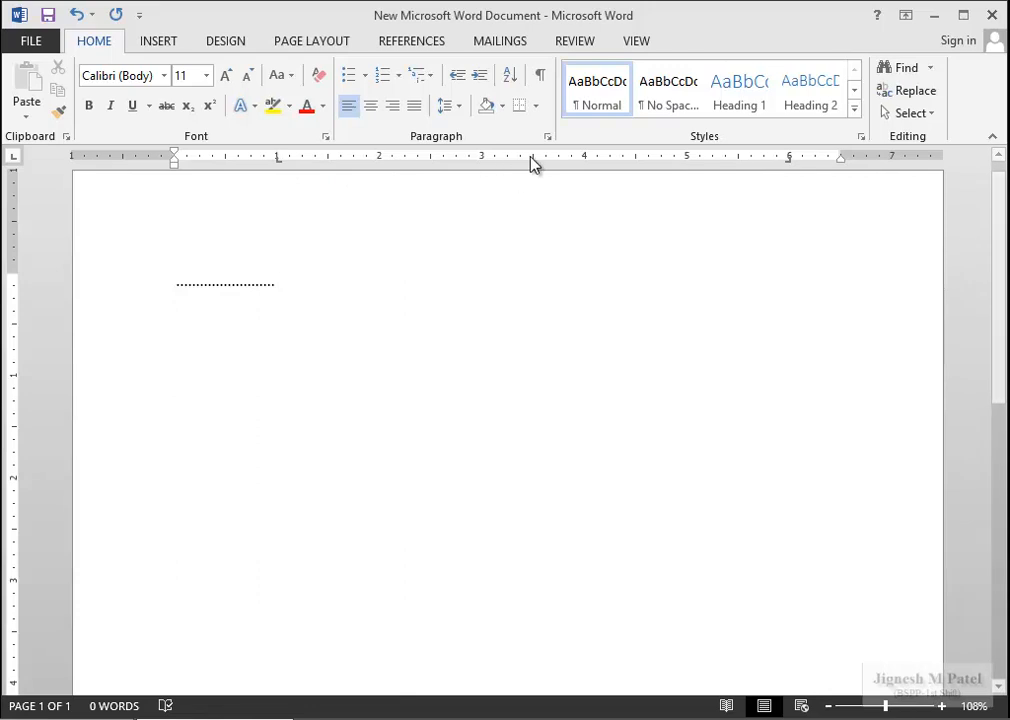
Set the 1" tab stop's leader to None.
{"action": "left_click", "coordinate": [548, 137]}
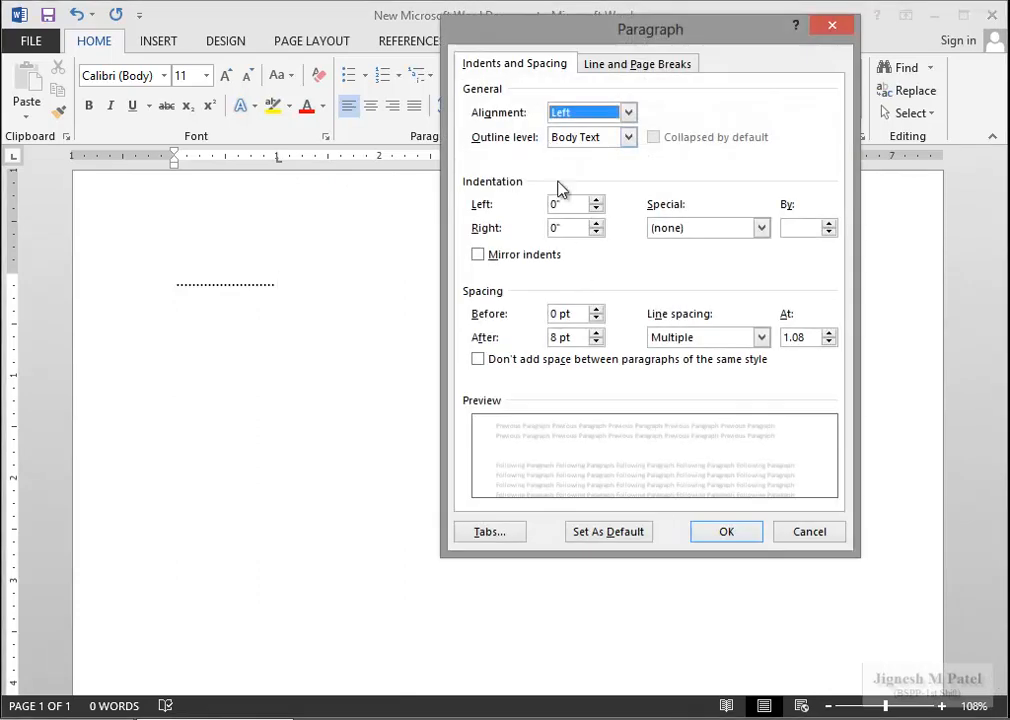
{"action": "left_click", "coordinate": [490, 531]}
{"action": "left_click", "coordinate": [557, 290]}
{"action": "left_click", "coordinate": [561, 454]}
{"action": "left_click", "coordinate": [648, 503]}
{"action": "left_click", "coordinate": [692, 536]}
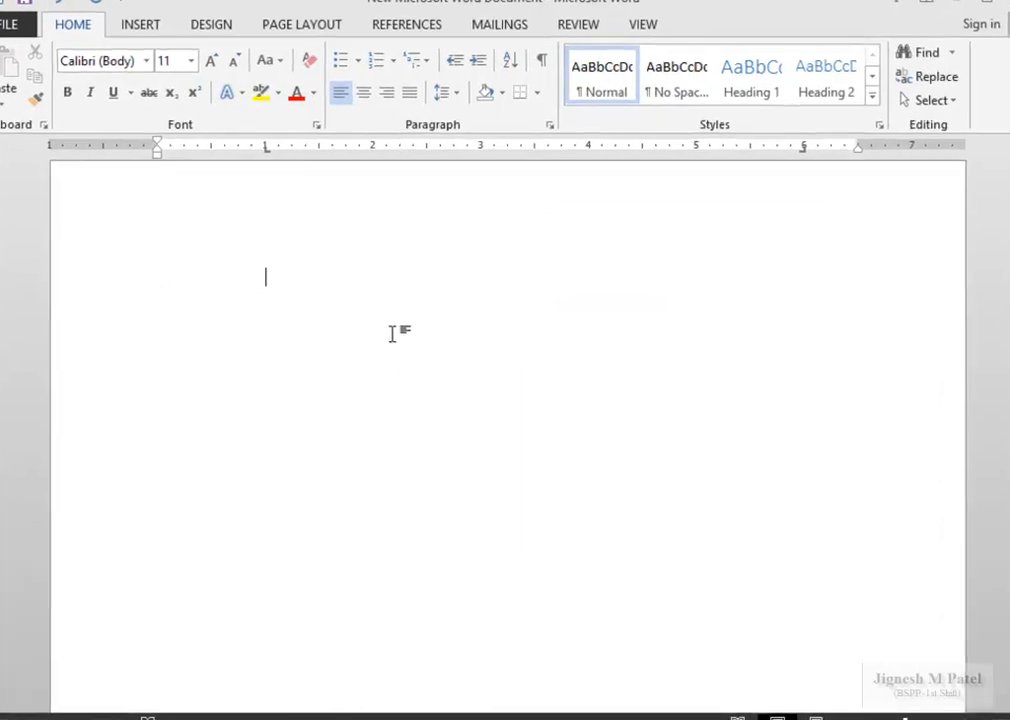
Type Chapter - 1 and Chapter -2, dot-leadered to pages 12 and 23.
{"action": "type", "text": "Chapter - 1"}
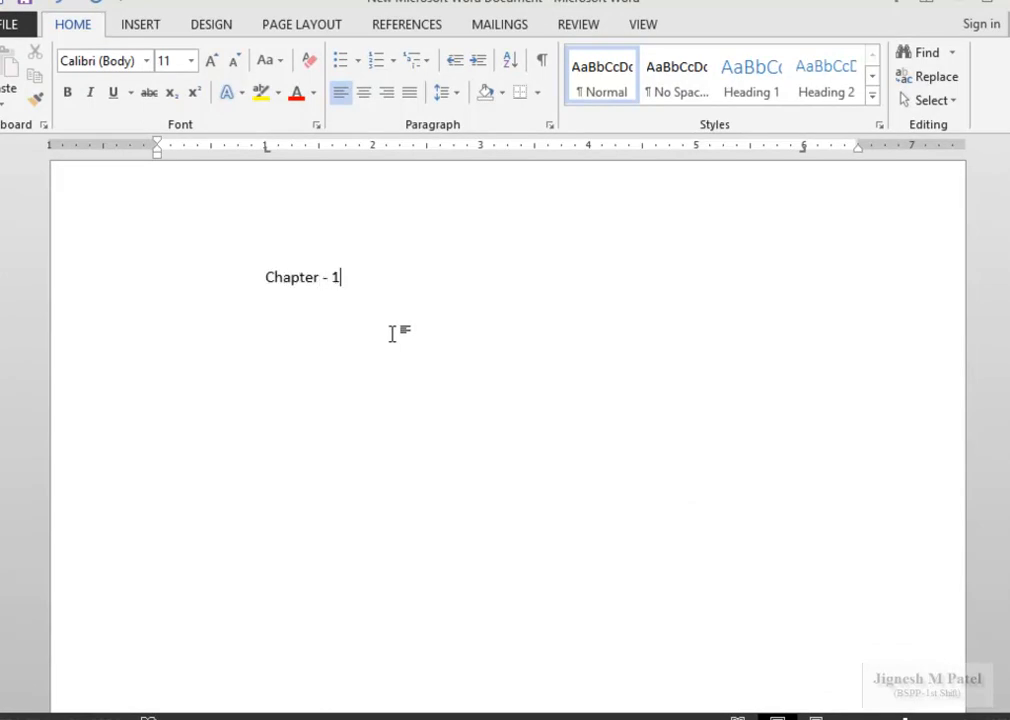
{"action": "key", "text": "Tab"}
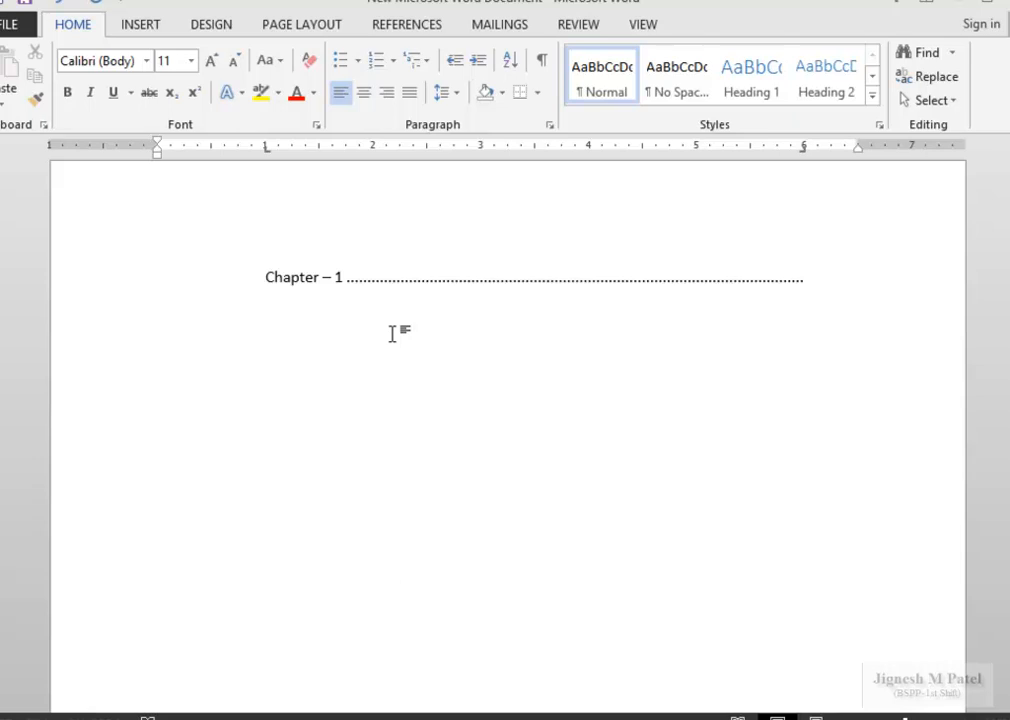
{"action": "type", "text": "12"}
{"action": "key", "text": "Tab"}
{"action": "type", "text": "Chapter "}
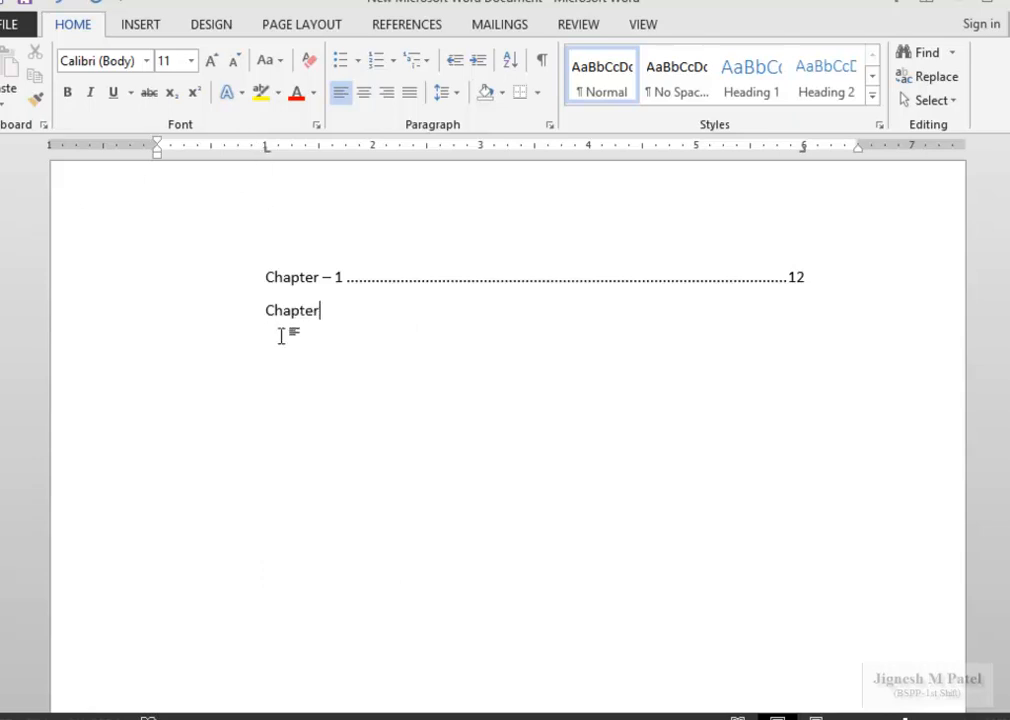
{"action": "type", "text": "-1"}
{"action": "key", "text": "BackSpace"}
{"action": "type", "text": "2"}
{"action": "key", "text": "Tab"}
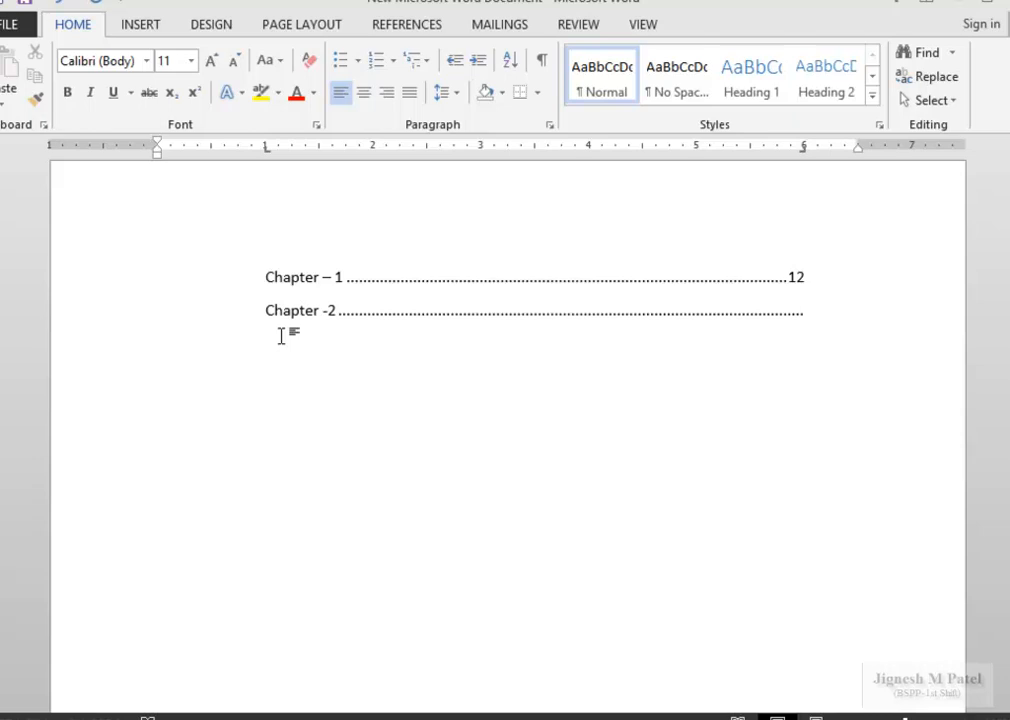
{"action": "type", "text": "23"}
Add Chapter - 3 dot-leadered to page 45 and start a new line.
{"action": "type", "text": "Chapter "}
{"action": "type", "text": "-"}
{"action": "type", "text": " 3"}
{"action": "key", "text": "Tab"}
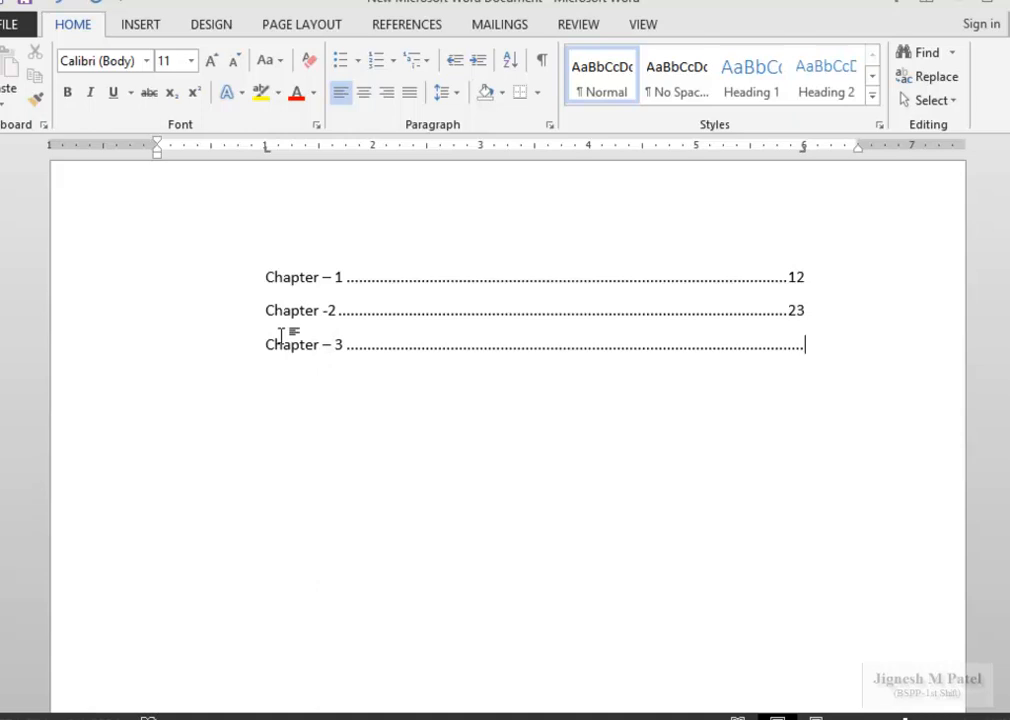
{"action": "type", "text": "45"}
{"action": "key", "text": "Return"}
Select the chapter lines, then retype a Chapter -1 entry and remove its dotted leader.
{"action": "left_click_drag", "start_coordinate": [268, 276], "coordinate": [275, 352]}
{"action": "left_click", "coordinate": [394, 372]}
{"action": "type", "text": "Chapter"}
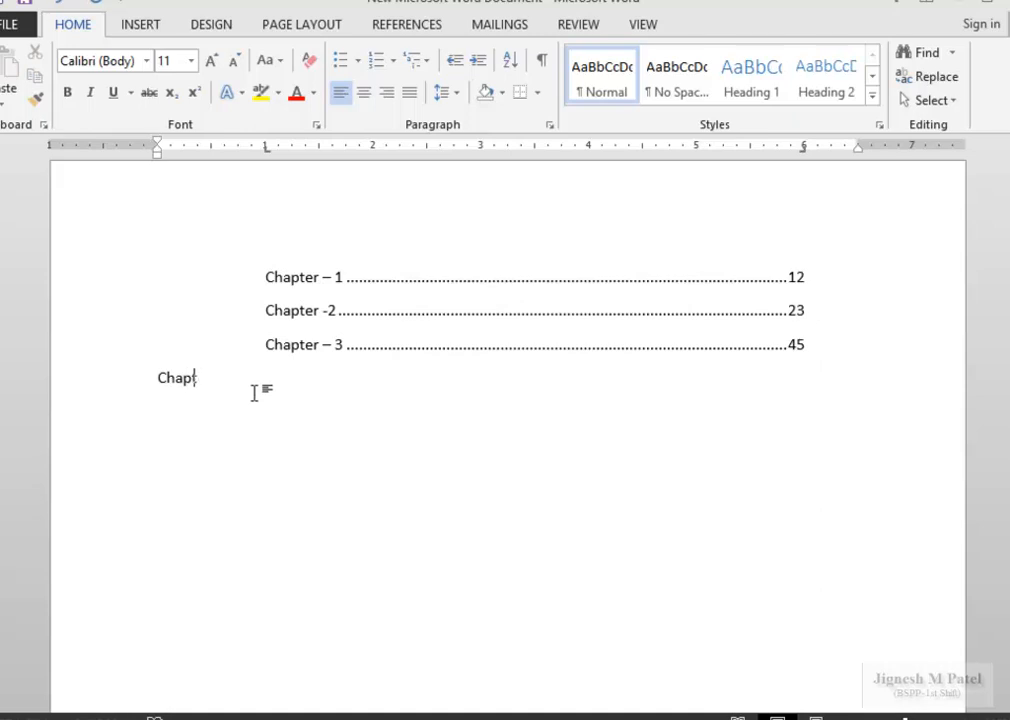
{"action": "type", "text": " -1"}
{"action": "key", "text": "Tab"}
{"action": "key", "text": "Tab"}
{"action": "key", "text": "BackSpace"}
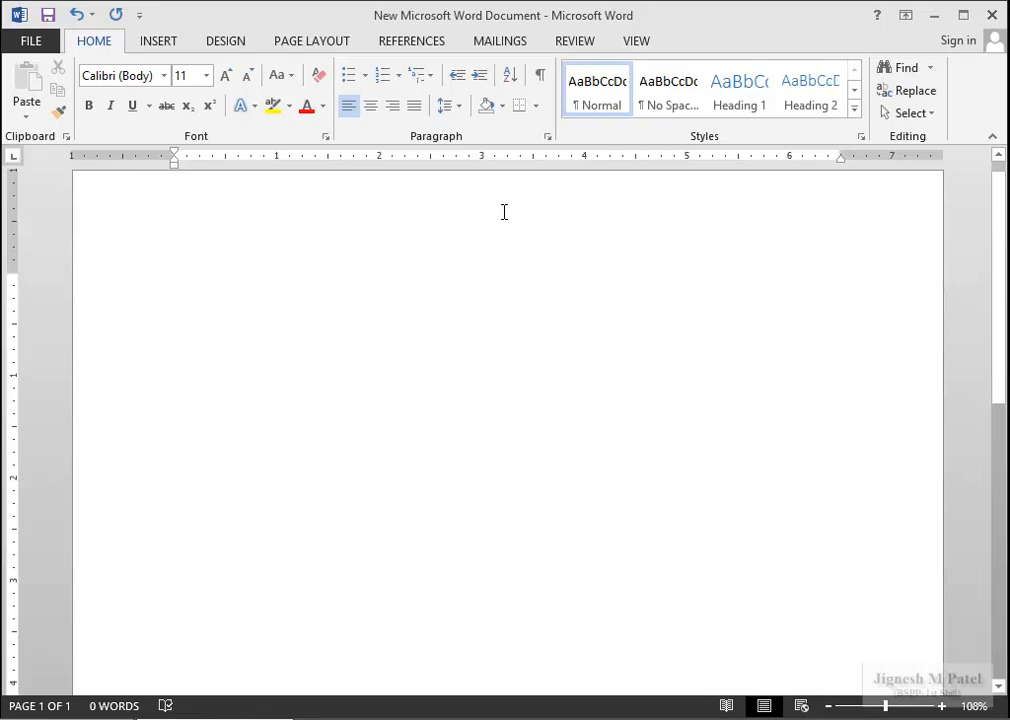
Set a decimal-aligned tab stop at 3" in the Tabs dialog.
{"action": "left_click", "coordinate": [547, 140]}
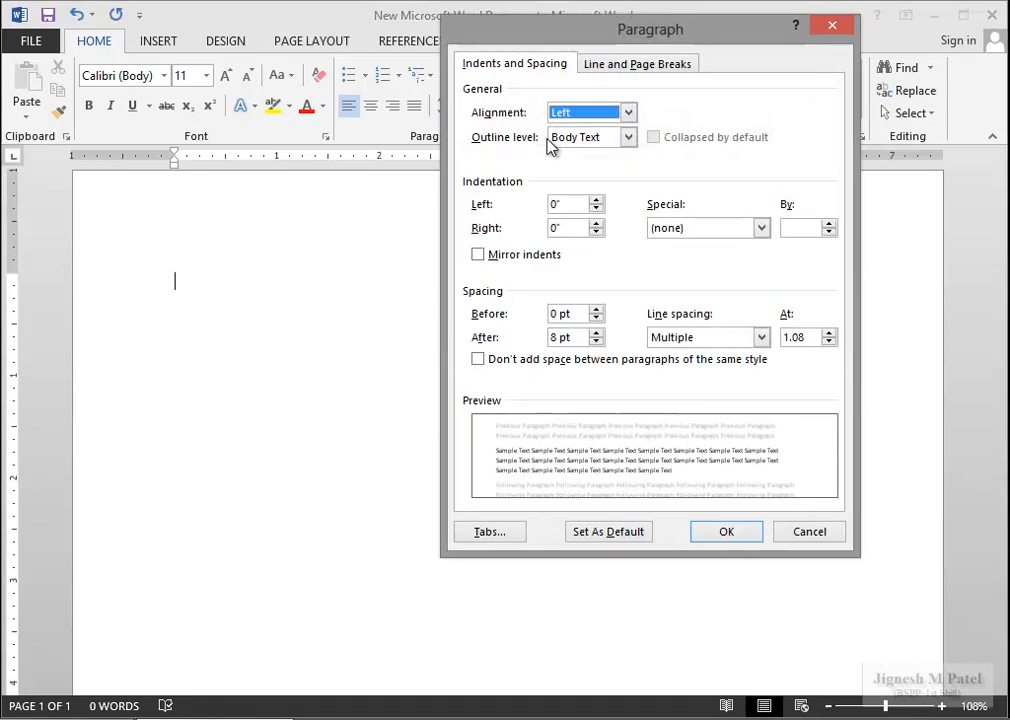
{"action": "left_click", "coordinate": [491, 532]}
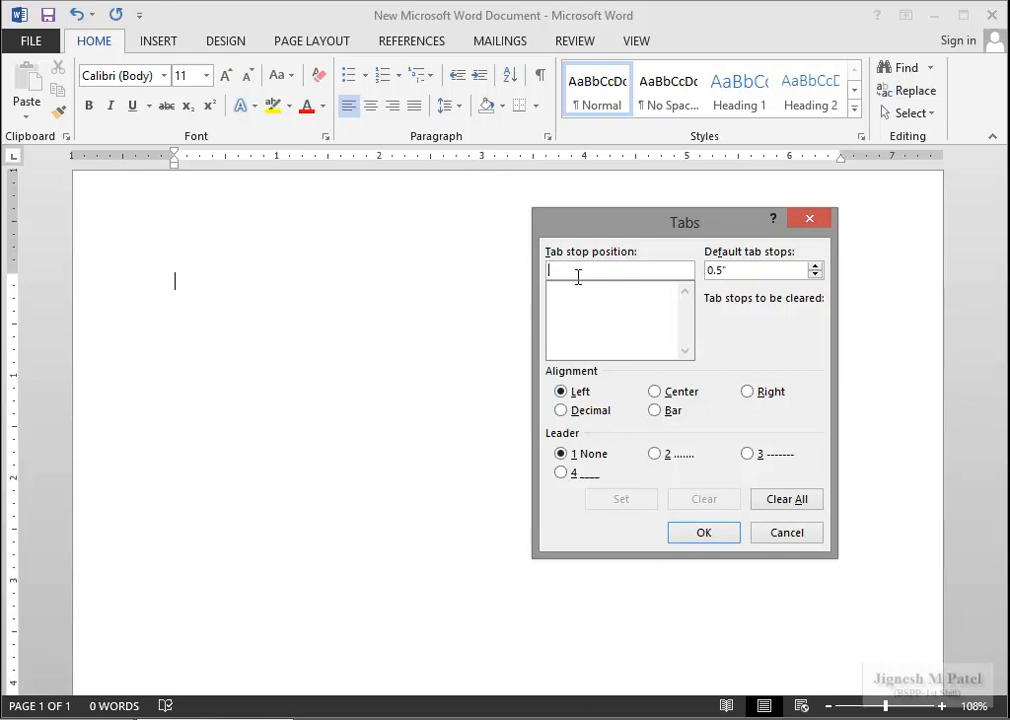
{"action": "type", "text": "3"}
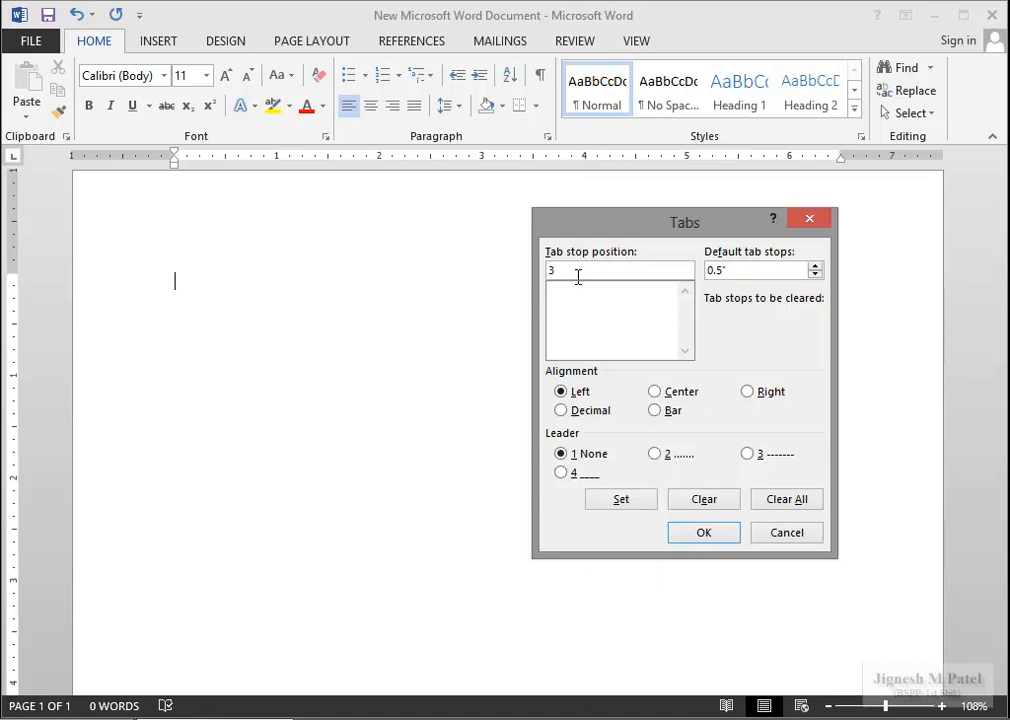
{"action": "type", "text": "\""}
{"action": "left_click", "coordinate": [561, 411]}
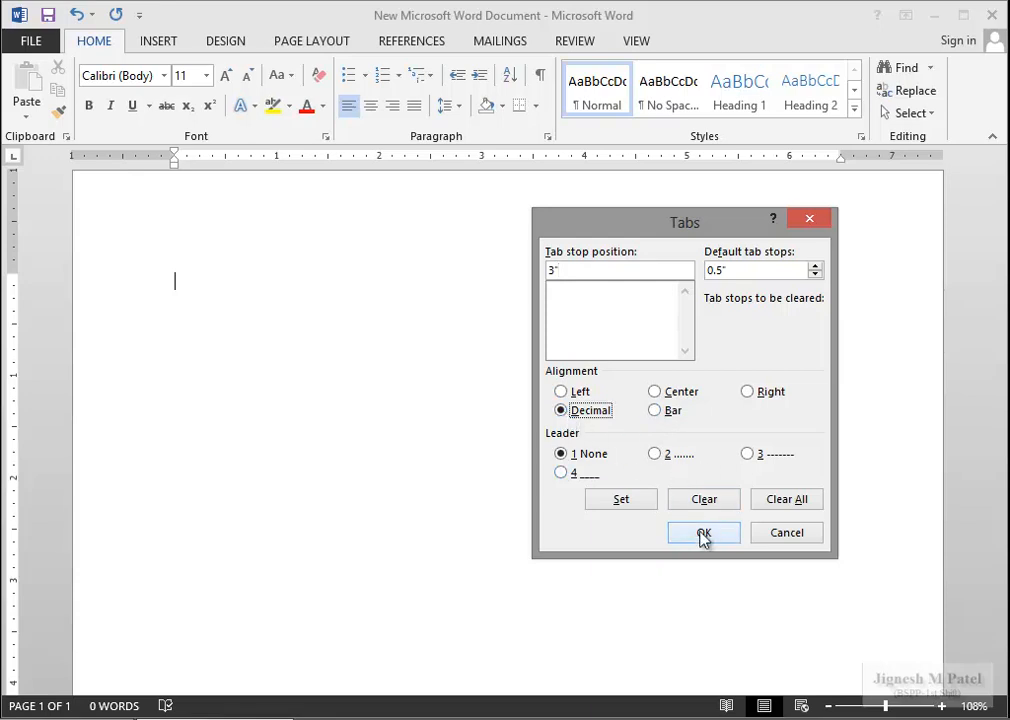
{"action": "left_click", "coordinate": [625, 501]}
{"action": "left_click", "coordinate": [699, 536]}
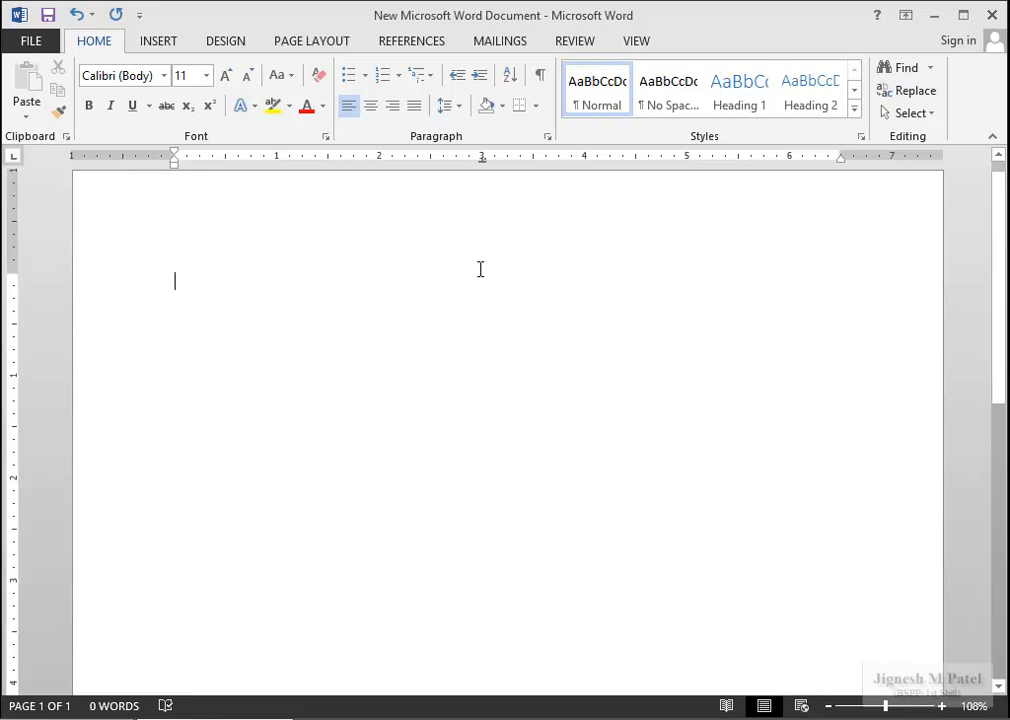
Type 123.090, 23.90 and 1.009 on separate lines aligned at the decimal tab.
{"action": "type", "text": "123.090"}
{"action": "key", "text": "Return"}
{"action": "key", "text": "Tab"}
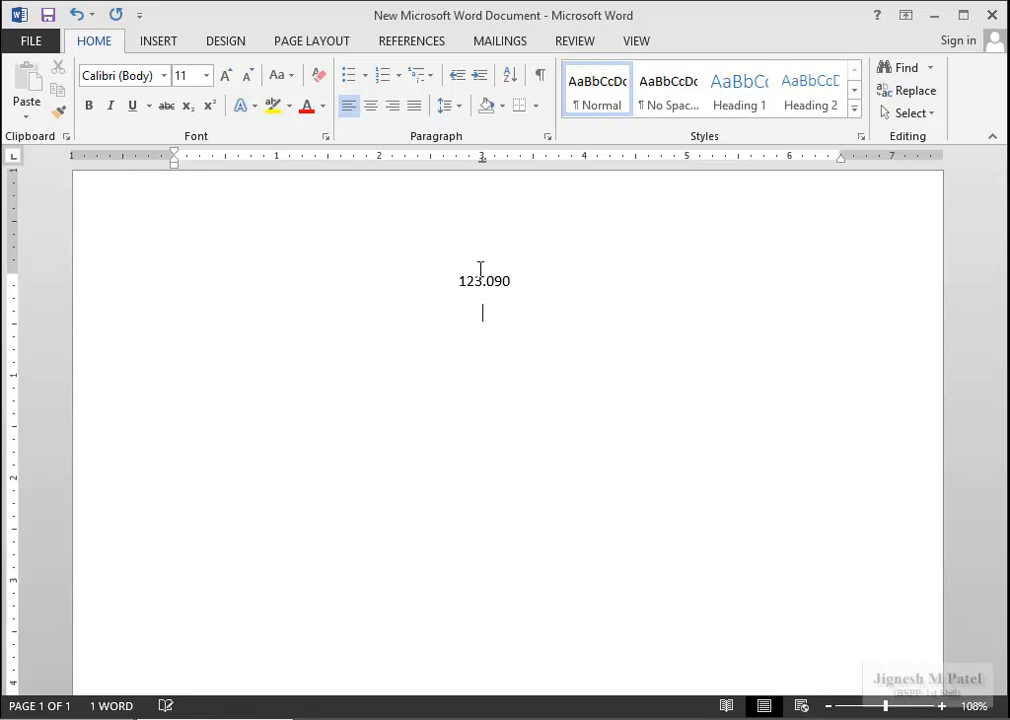
{"action": "type", "text": "23."}
{"action": "type", "text": "90"}
{"action": "type", "text": "1"}
{"action": "key", "text": "BackSpace"}
{"action": "key", "text": "ctrl+e"}
{"action": "type", "text": "1.009"}
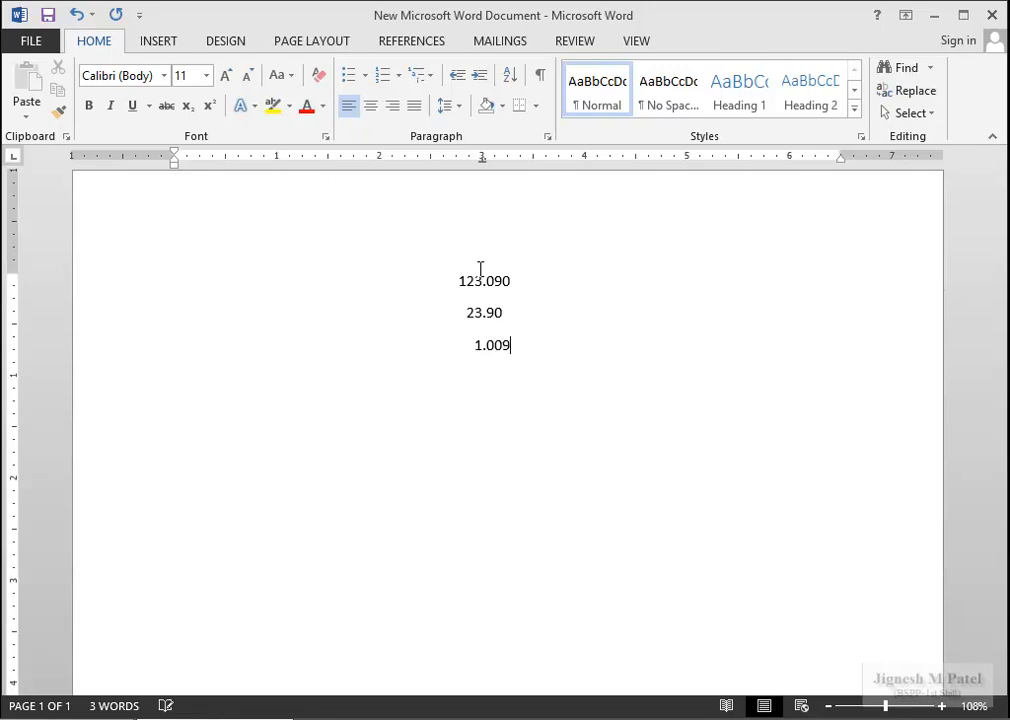
{"action": "key", "text": "Return"}
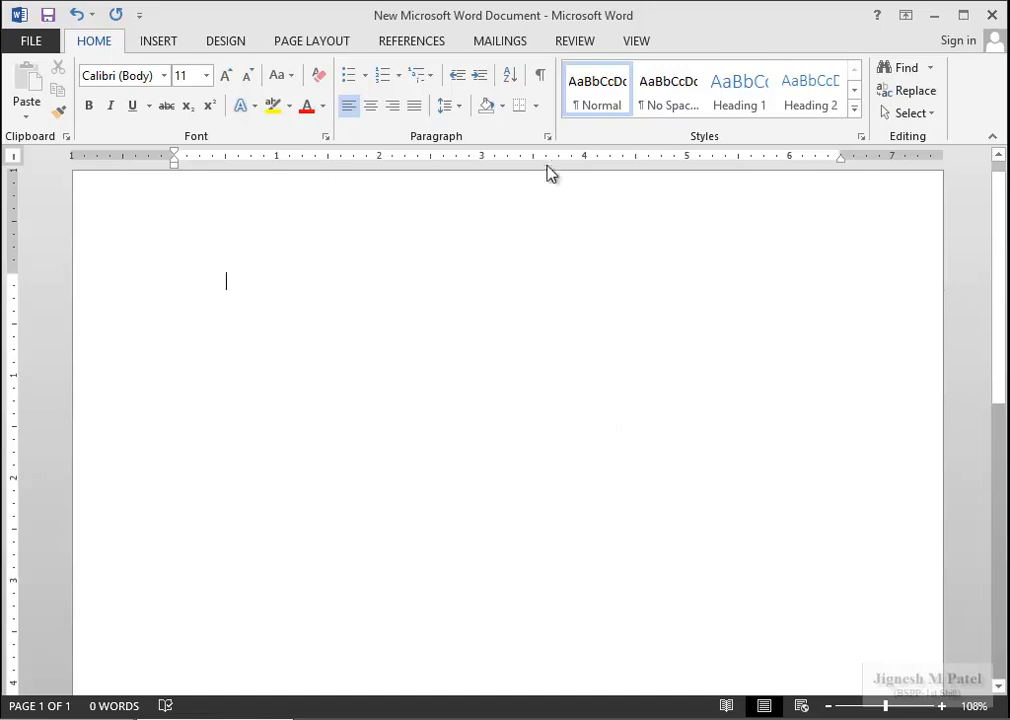
Add a right-aligned tab stop at 2".
{"action": "left_click", "coordinate": [548, 140]}
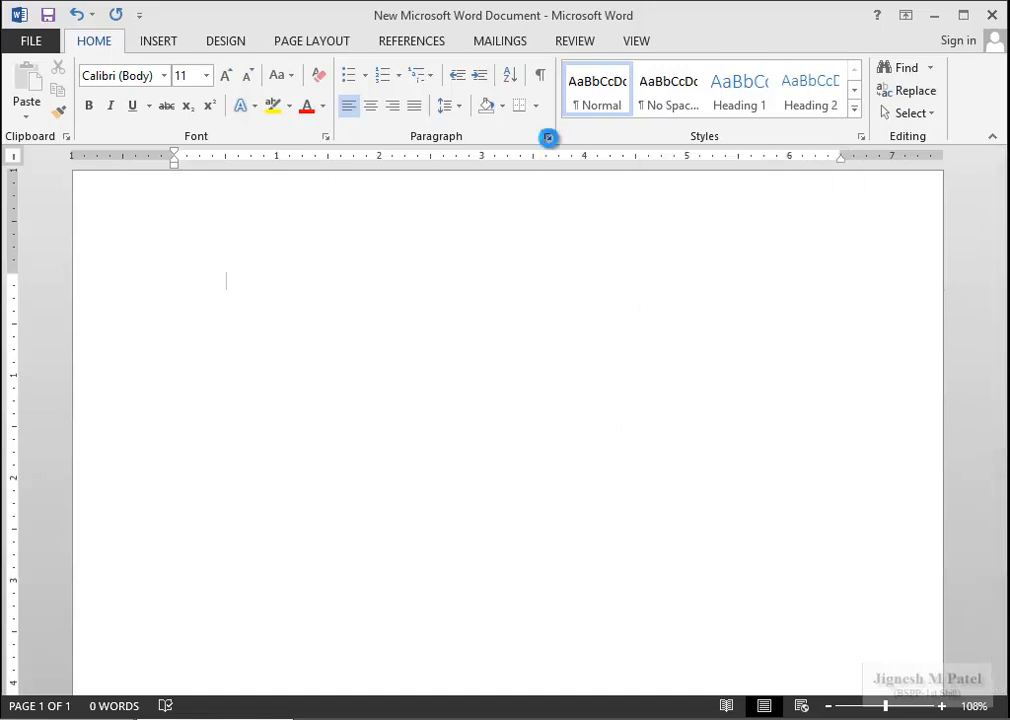
{"action": "left_click_drag", "start_coordinate": [650, 57], "coordinate": [554, 104]}
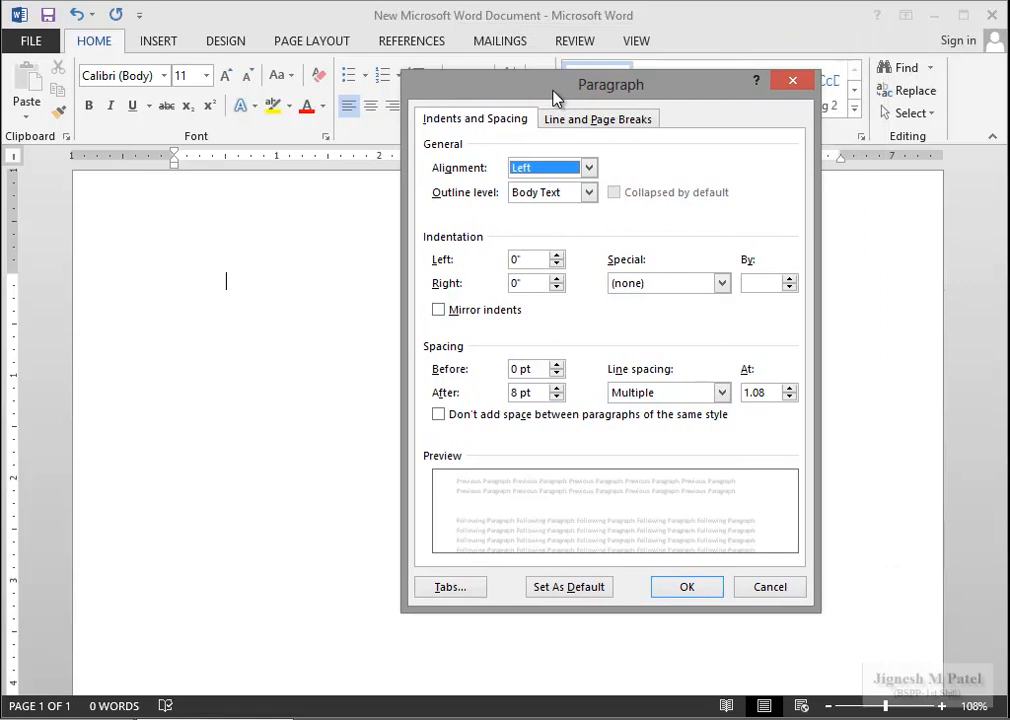
{"action": "left_click", "coordinate": [450, 587]}
{"action": "left_click_drag", "start_coordinate": [612, 234], "coordinate": [548, 230]}
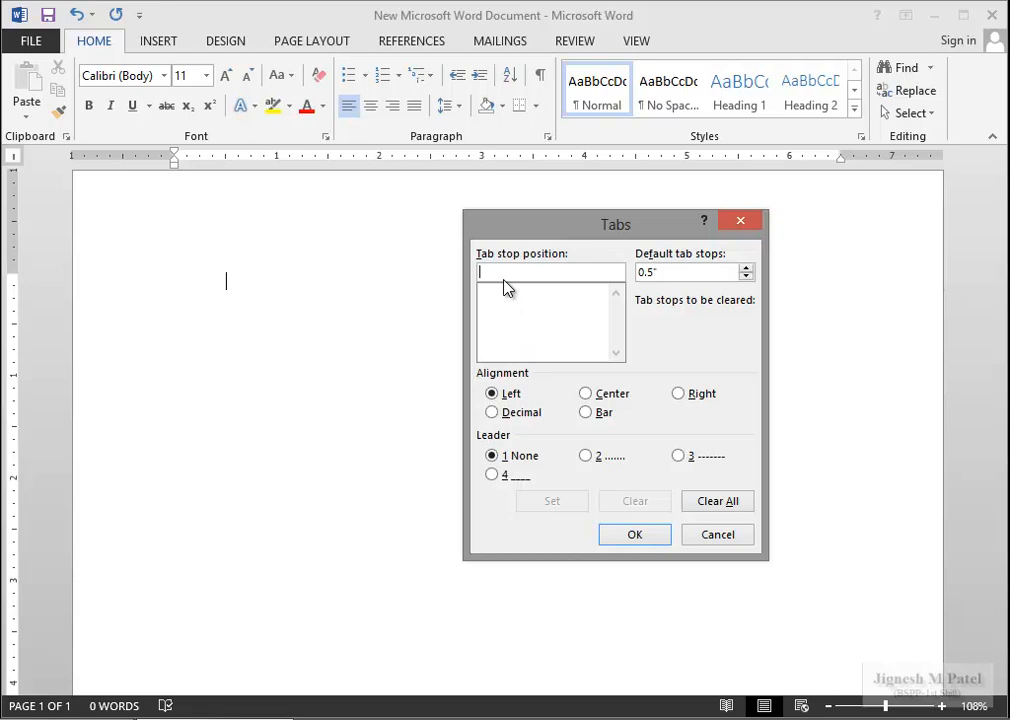
{"action": "type", "text": "2"}
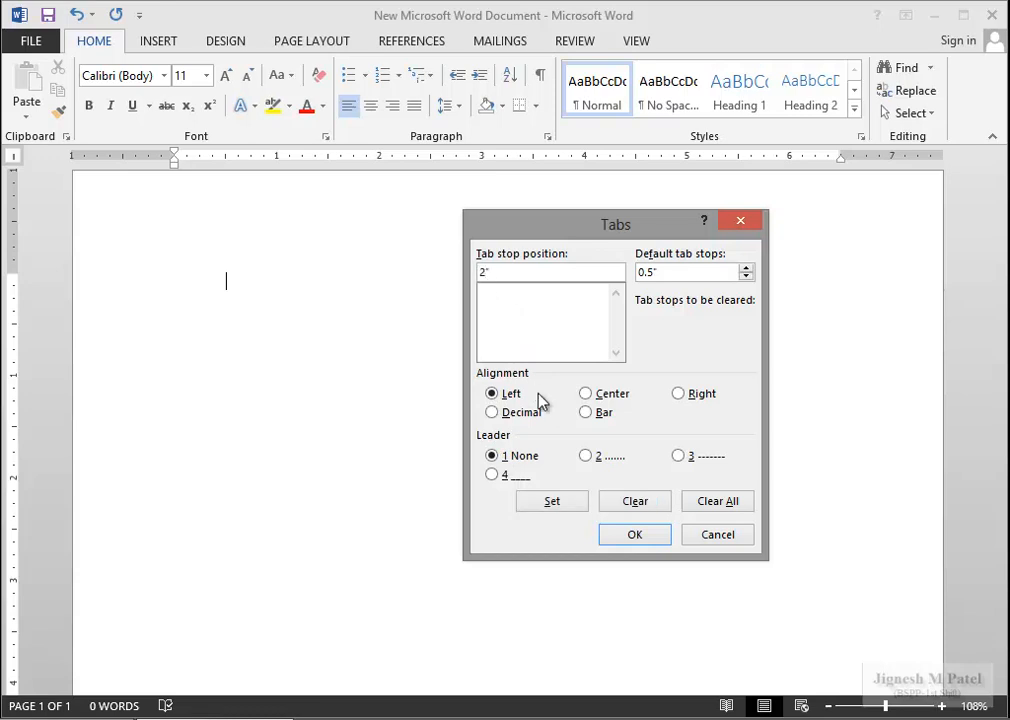
{"action": "left_click", "coordinate": [556, 500]}
{"action": "left_click", "coordinate": [488, 292]}
{"action": "left_click", "coordinate": [679, 394]}
{"action": "left_click", "coordinate": [549, 505]}
Add a left tab at 3" and a bar tab at 2.5", then confirm.
{"action": "type", "text": "3"}
{"action": "left_click", "coordinate": [491, 393]}
{"action": "left_click", "coordinate": [552, 501]}
{"action": "key", "text": "alt+r"}
{"action": "key", "text": "alt+t"}
{"action": "type", "text": "2.5"}
{"action": "left_click", "coordinate": [587, 413]}
{"action": "left_click", "coordinate": [552, 502]}
{"action": "left_click", "coordinate": [632, 538]}
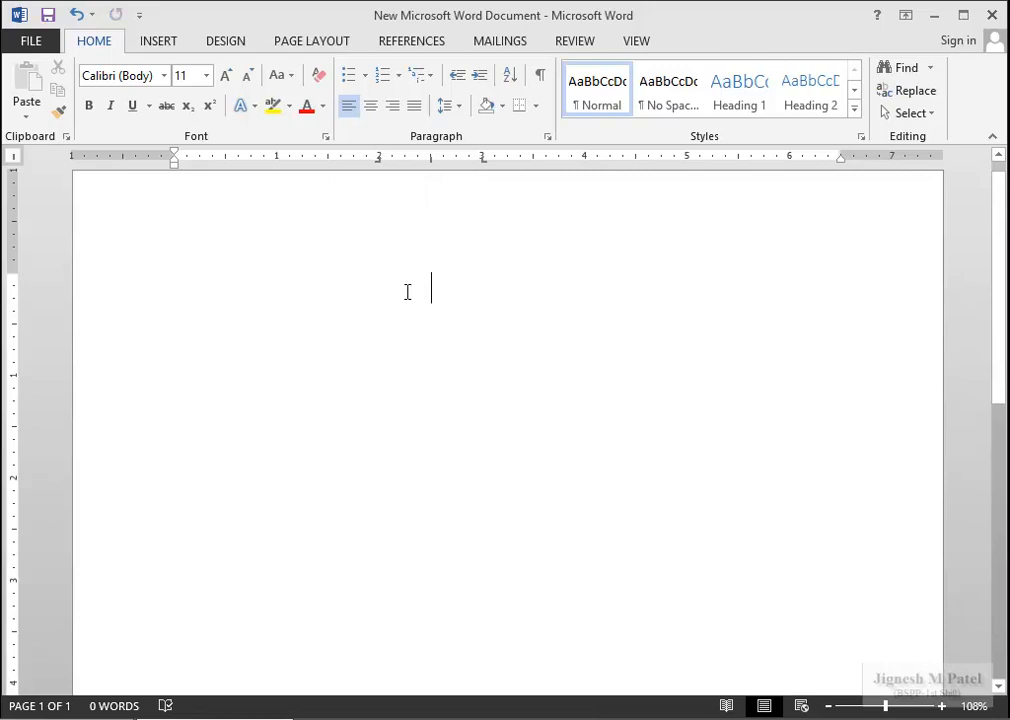
Type the first two rows: Mechanical / Civil and Electrical / Computer.
{"action": "type", "text": "Mechanical"}
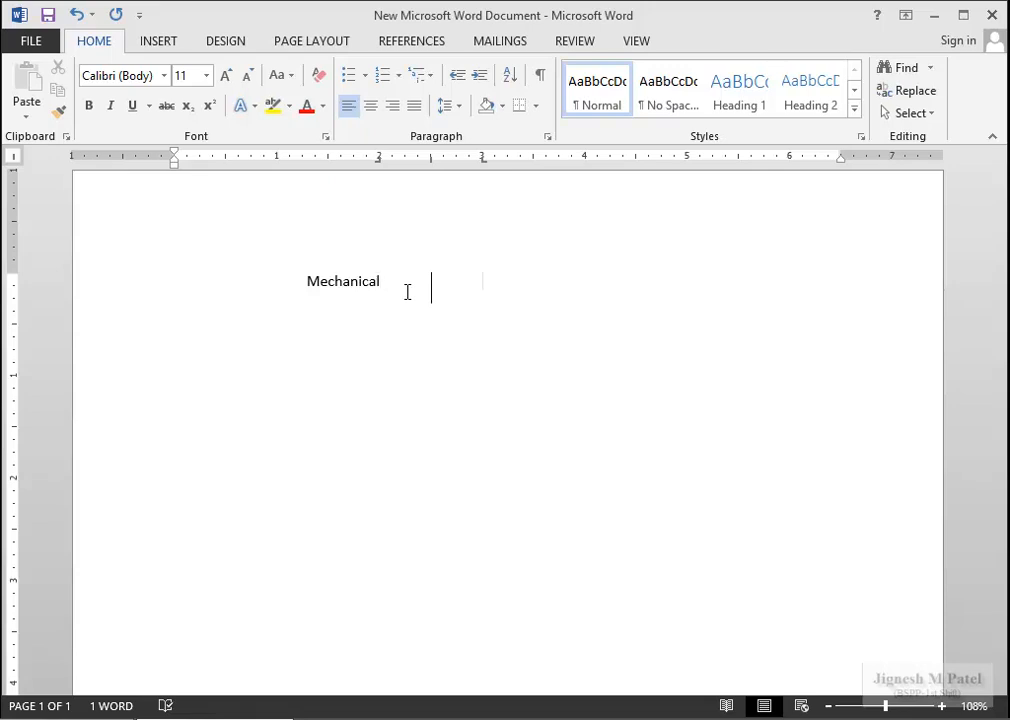
{"action": "type", "text": "Civil"}
{"action": "key", "text": "Return"}
{"action": "key", "text": "Tab"}
{"action": "type", "text": "Electrical"}
{"action": "key", "text": "Tab"}
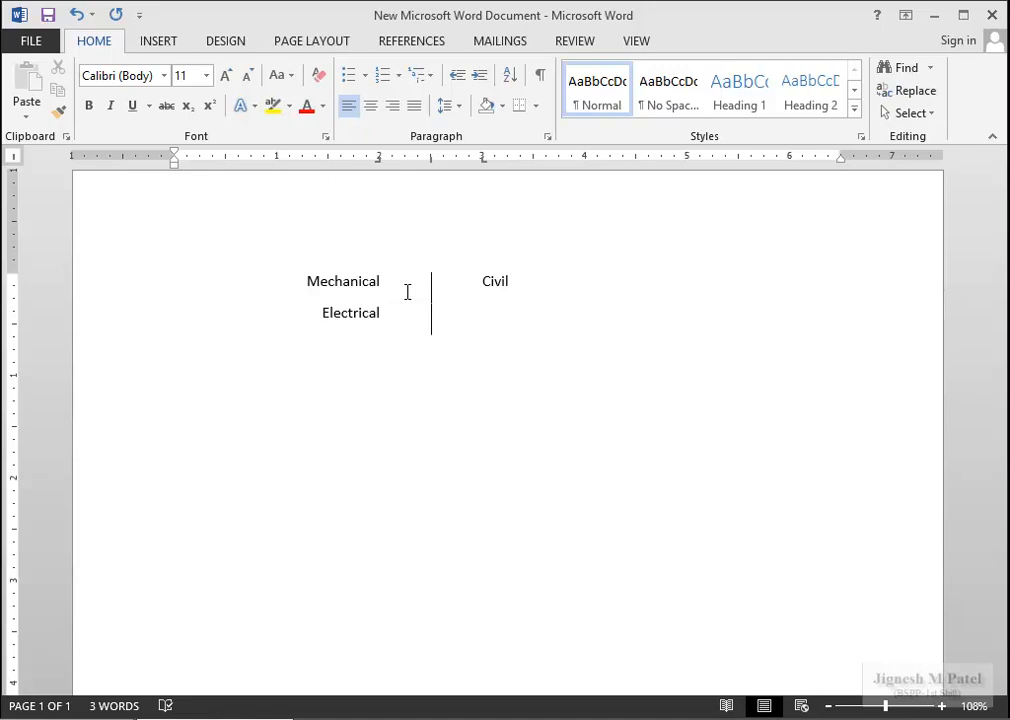
{"action": "type", "text": "Computer"}
Type the third row: Electronics / Offics.
{"action": "key", "text": "Return"}
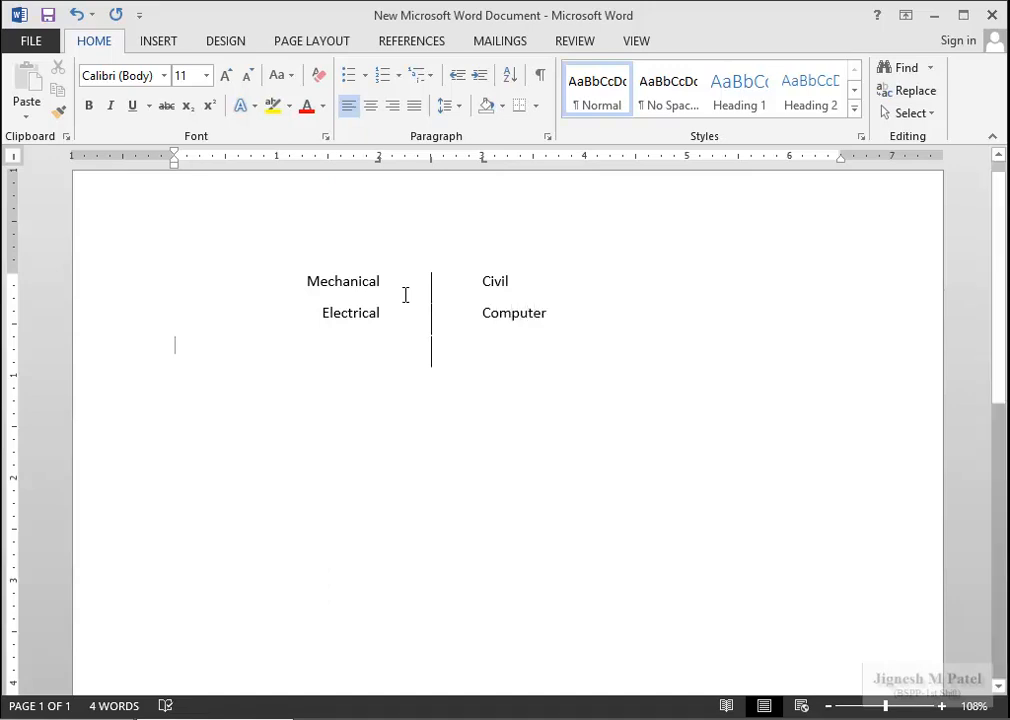
{"action": "key", "text": "Tab"}
{"action": "type", "text": "Electronics"}
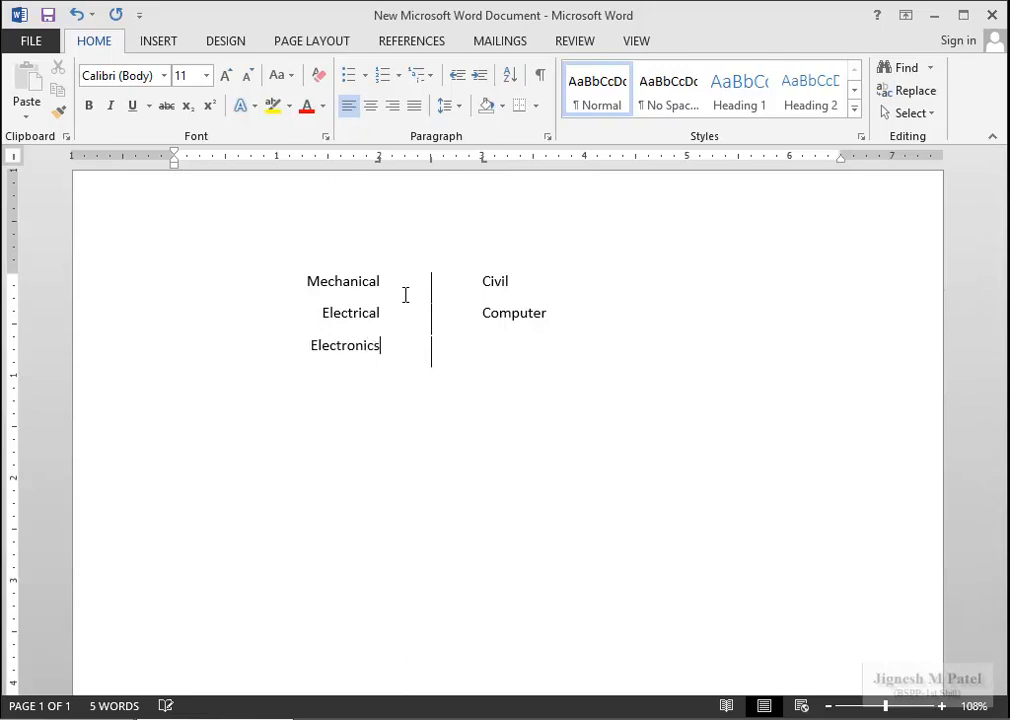
{"action": "key", "text": "Tab"}
{"action": "type", "text": "Office"}
{"action": "key", "text": "BackSpace"}
{"action": "type", "text": "s"}
Drag the bar tab marker off the ruler on the Mechanical, Electrical and Electronics lines.
{"action": "left_click", "coordinate": [485, 281]}
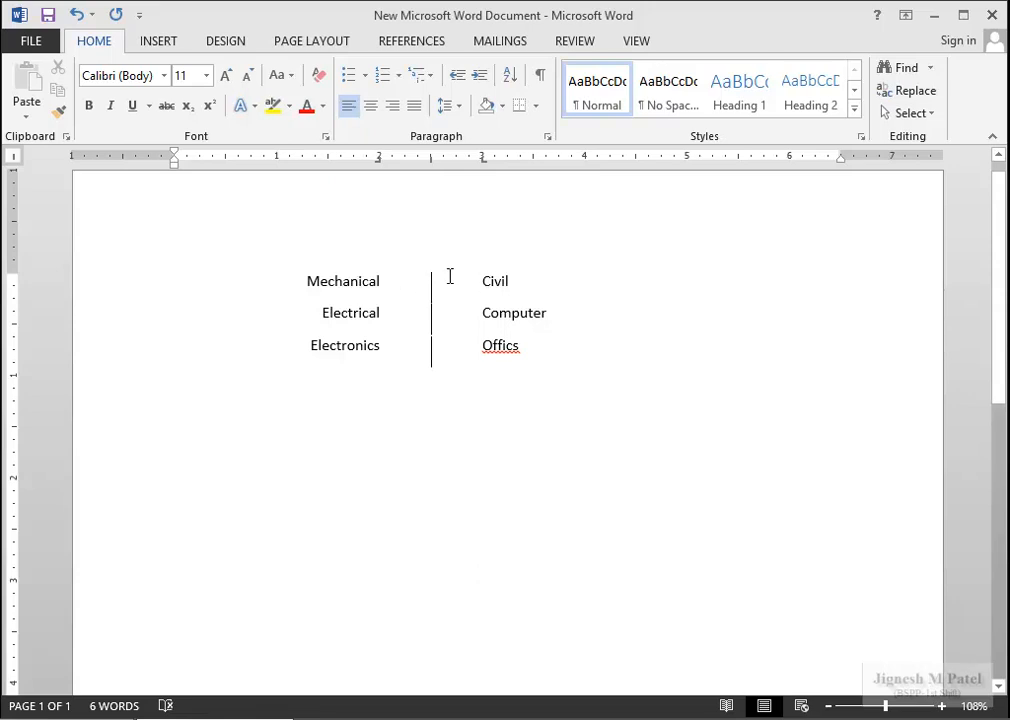
{"action": "left_click", "coordinate": [385, 284]}
{"action": "left_click", "coordinate": [431, 165]}
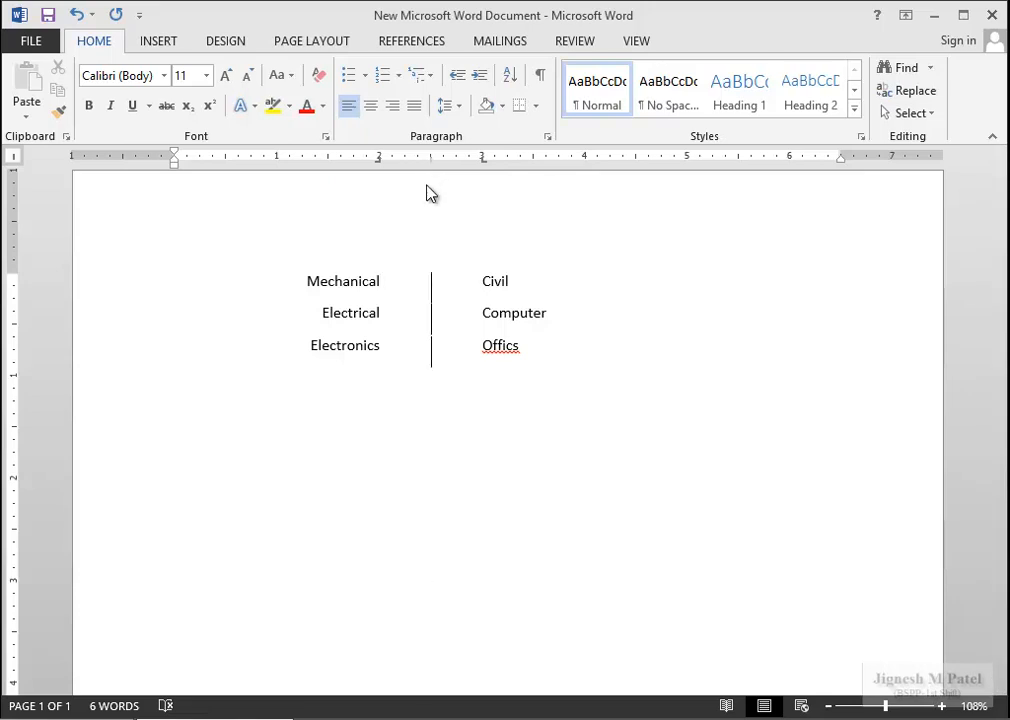
{"action": "left_click_drag", "start_coordinate": [429, 210], "coordinate": [431, 212]}
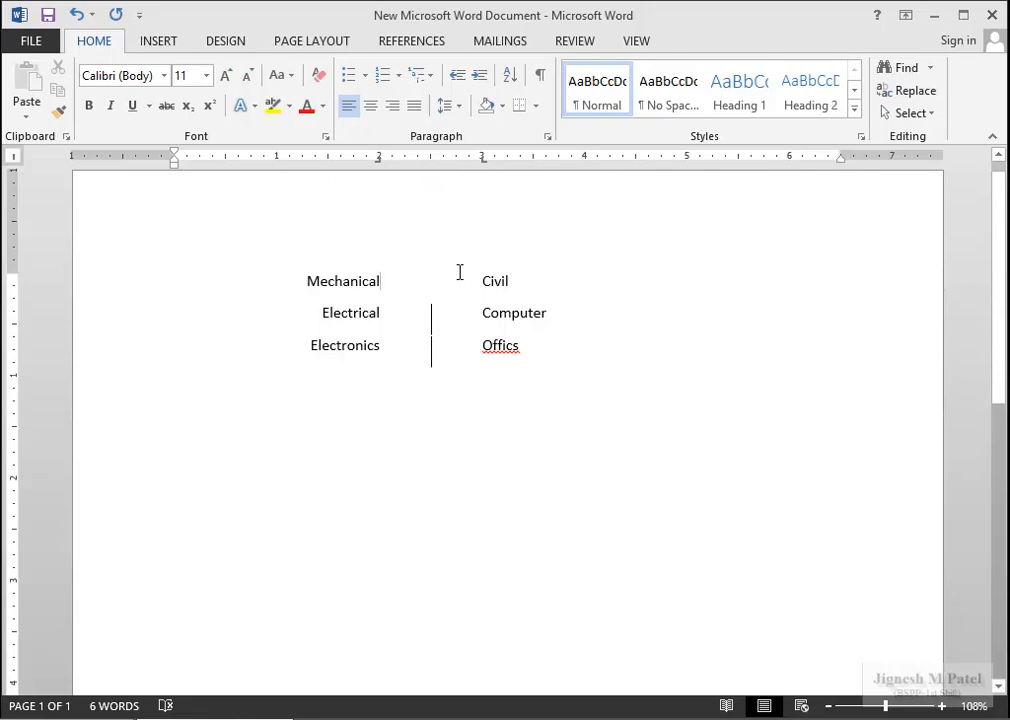
{"action": "left_click", "coordinate": [425, 316]}
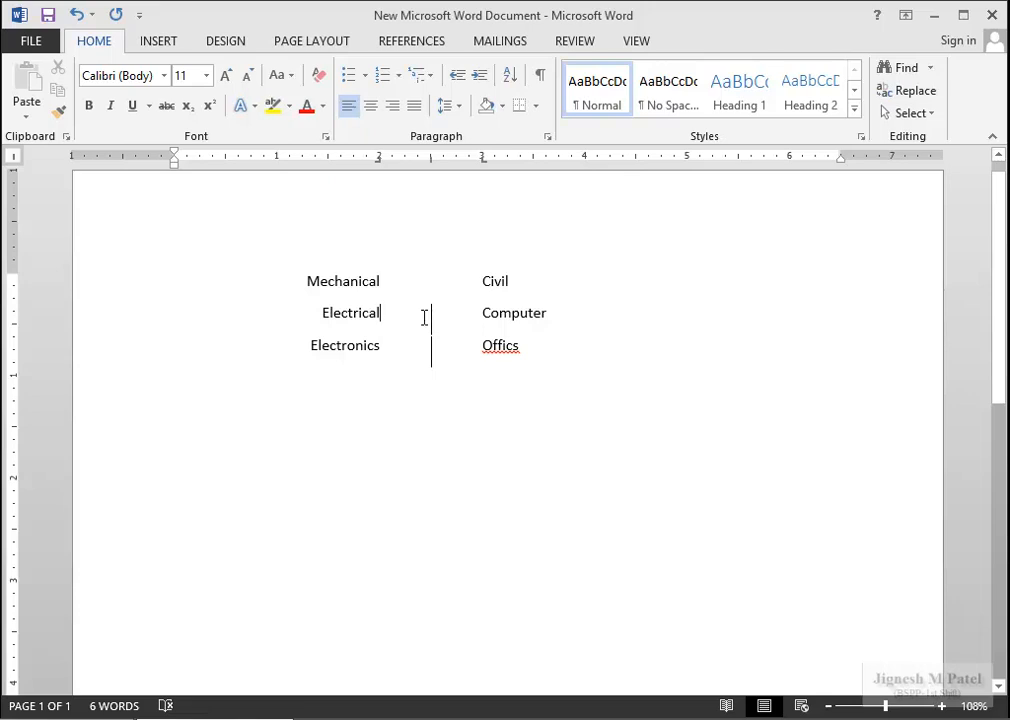
{"action": "left_click", "coordinate": [432, 165]}
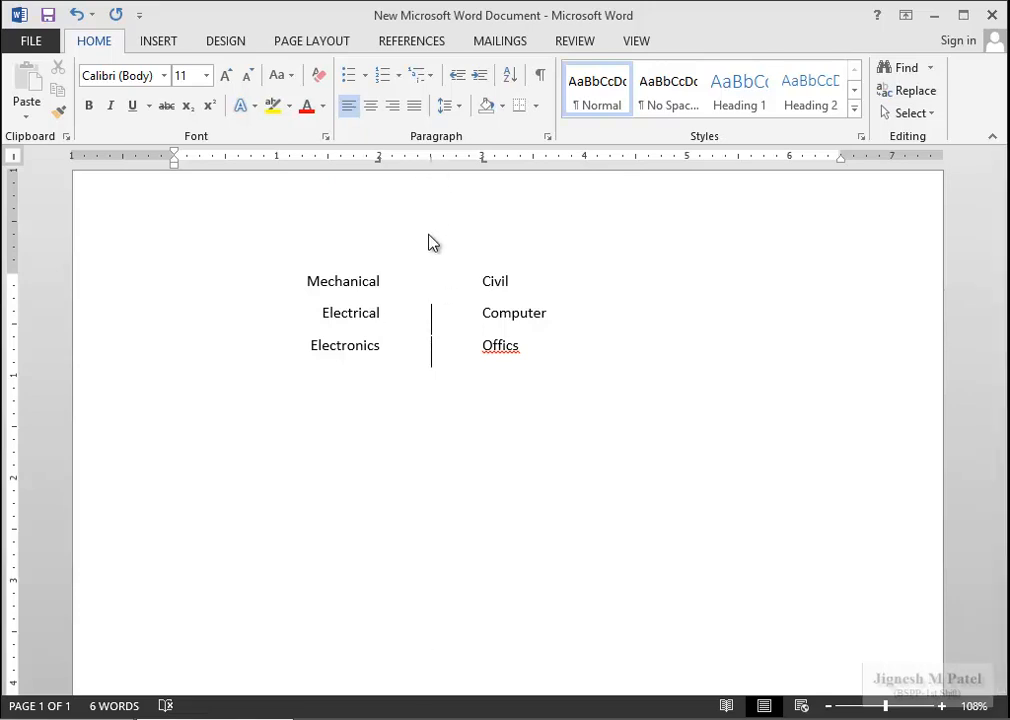
{"action": "left_click", "coordinate": [433, 352]}
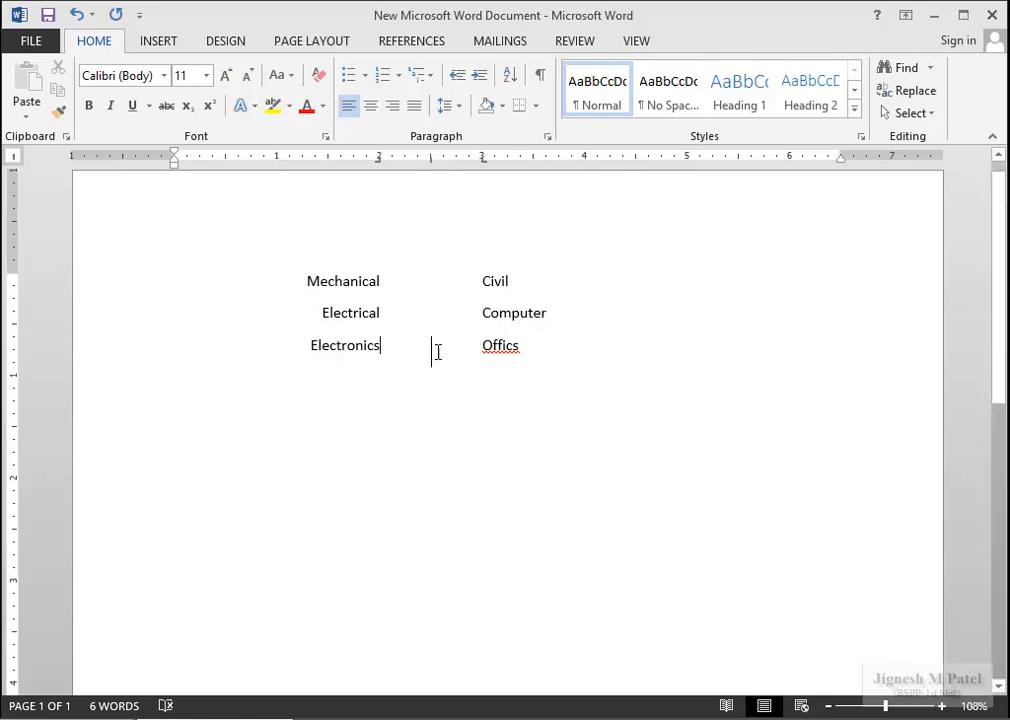
{"action": "left_click_drag", "start_coordinate": [431, 160], "coordinate": [427, 269]}
Remove the extra empty line below the list and select all three rows.
{"action": "left_click", "coordinate": [539, 345]}
{"action": "key", "text": "Return"}
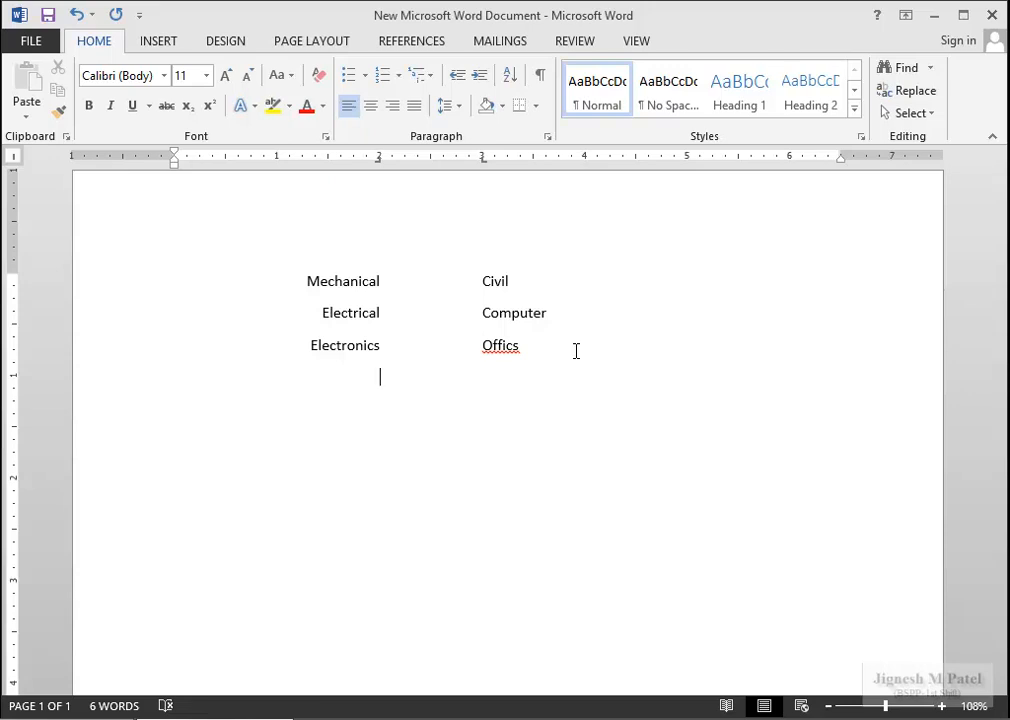
{"action": "key", "text": "Return"}
{"action": "key", "text": "Tab"}
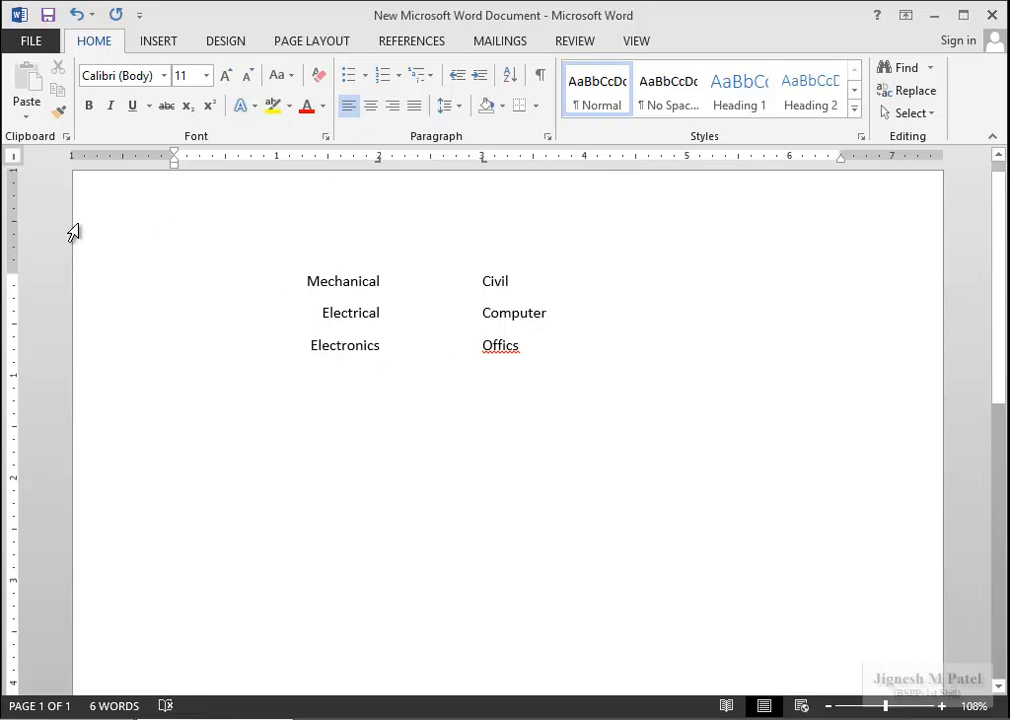
{"action": "key", "text": "BackSpace"}
{"action": "key", "text": "BackSpace"}
{"action": "left_click_drag", "start_coordinate": [458, 344], "coordinate": [250, 257]}
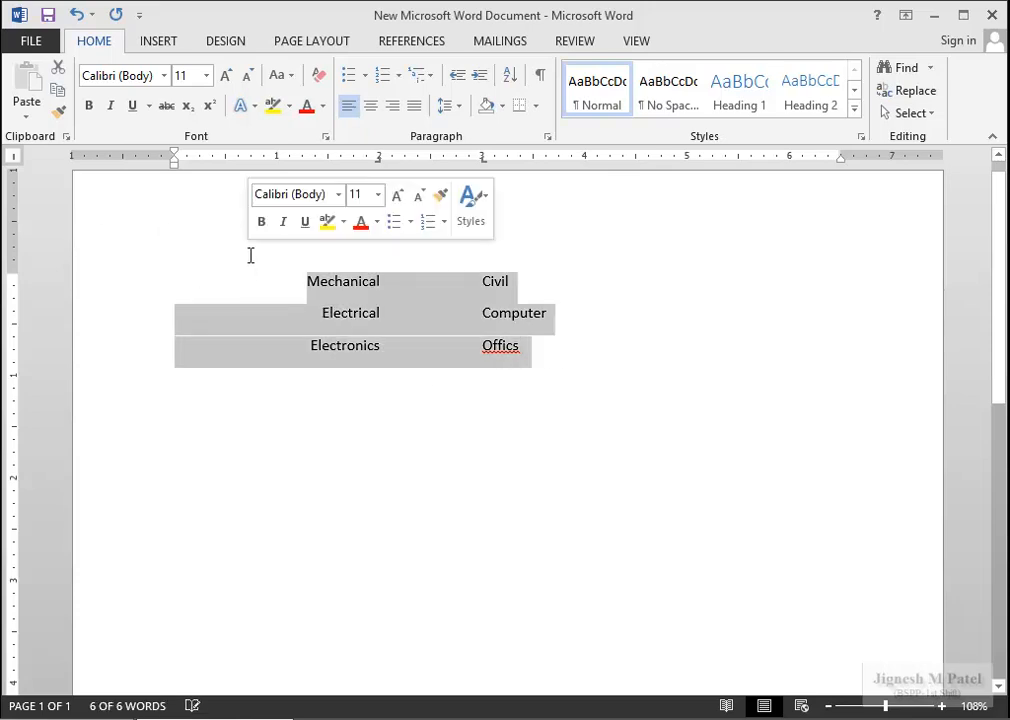